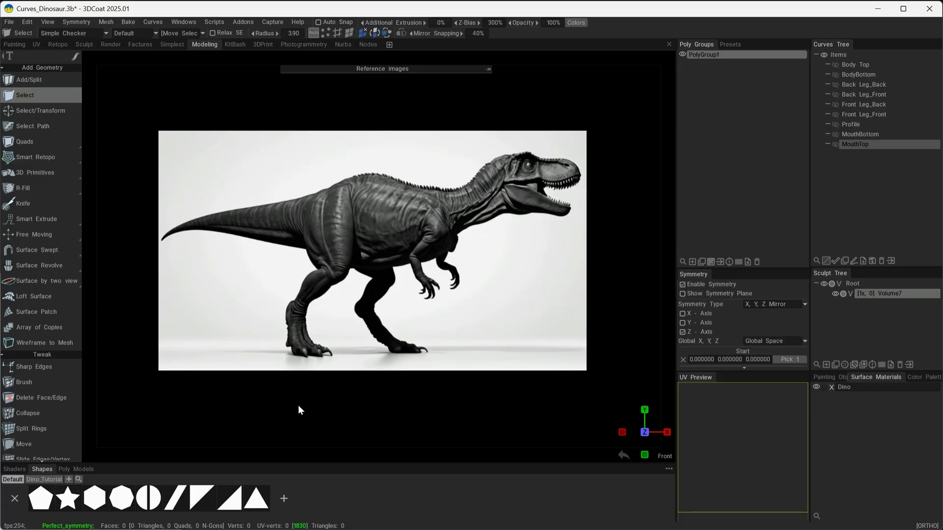
Open the viewport Reference images options and move that panel to the left.
mouse_move(652, 53)
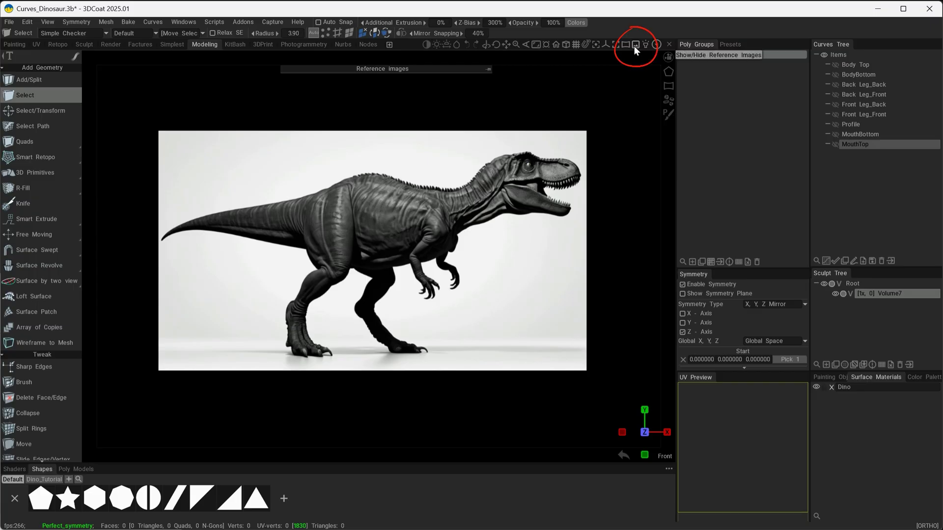
left_click(635, 48)
left_click_drag(621, 74, 582, 74)
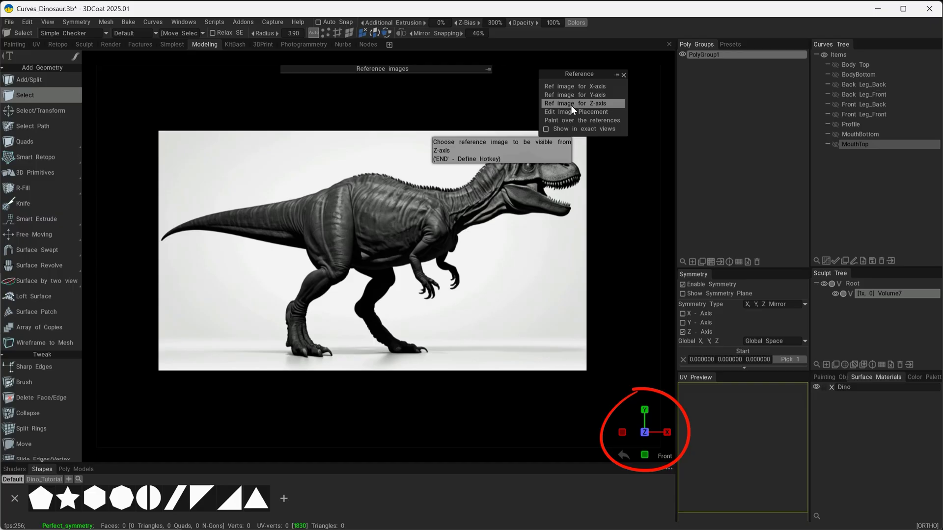
Check the dino reference picture in the ref folder, then return to 3DCoat's reference controls.
left_click_drag(1, 273, 361, 80)
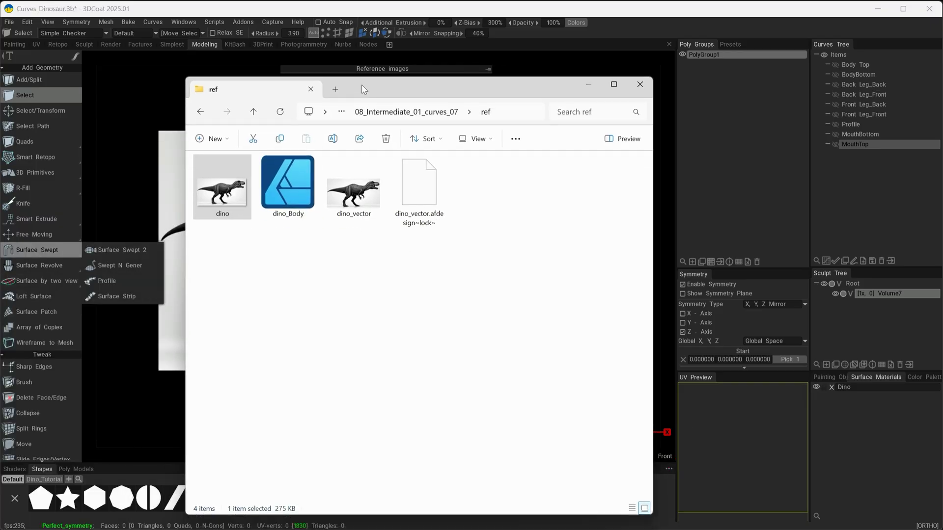
left_click(224, 189)
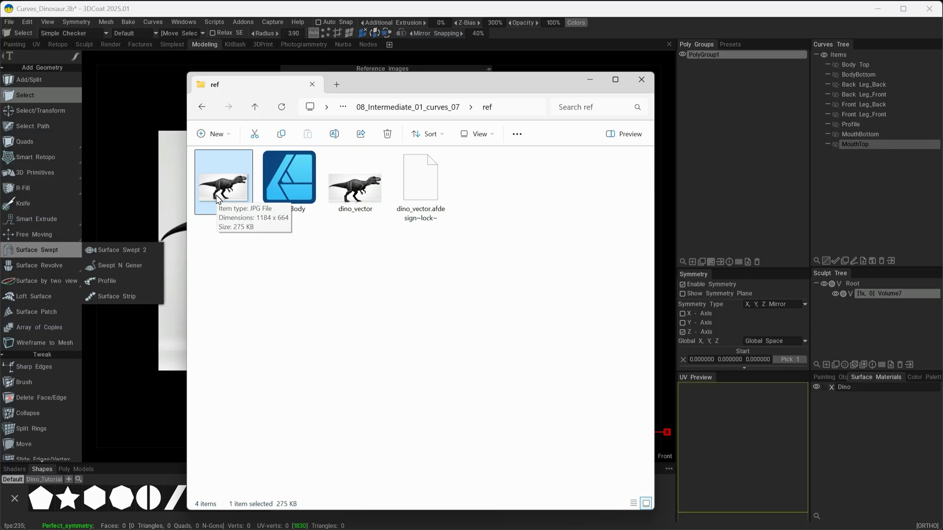
key("alt+Tab")
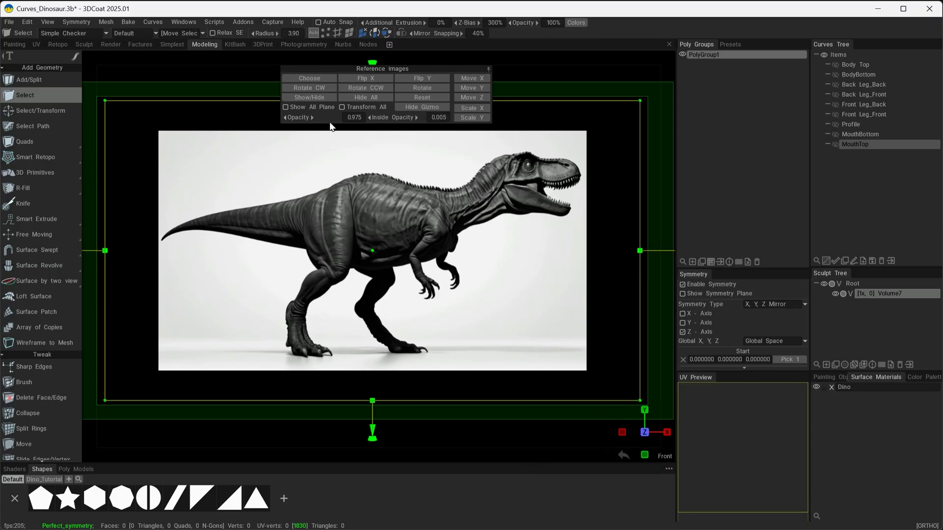
Lower the T-rex reference opacity to 0.815 and nudge the image into place with the gizmo.
mouse_move(307, 117)
left_mouse_down()
mouse_move(270, 117)
mouse_move(298, 117)
left_mouse_up()
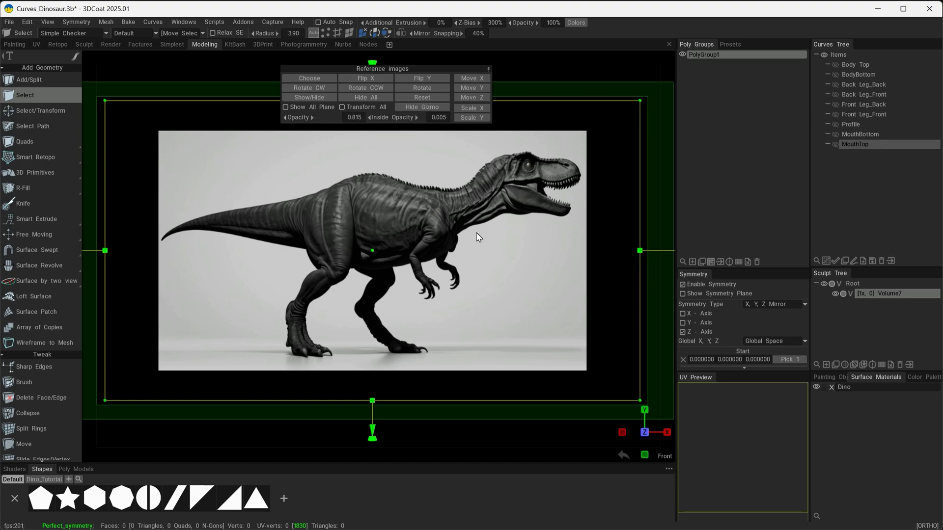
scroll(478, 238, "down", 3)
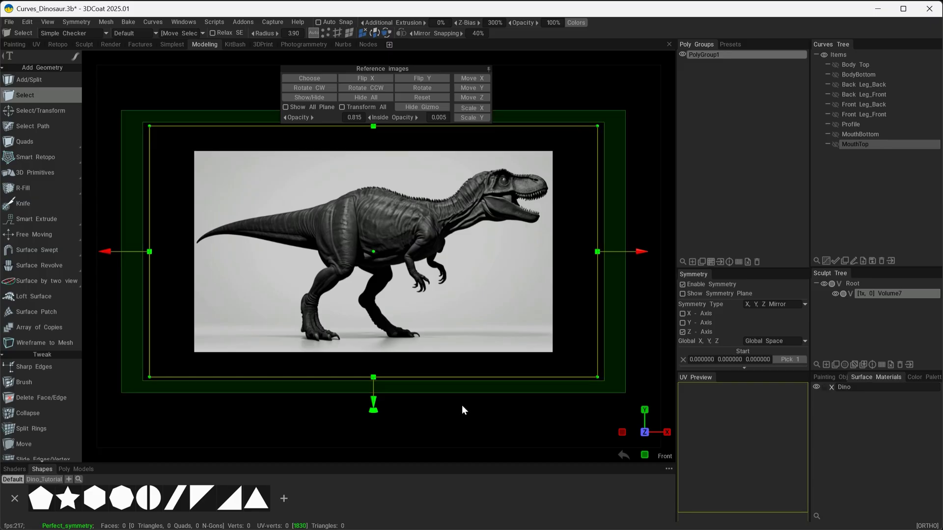
left_click_drag(373, 407, 375, 369)
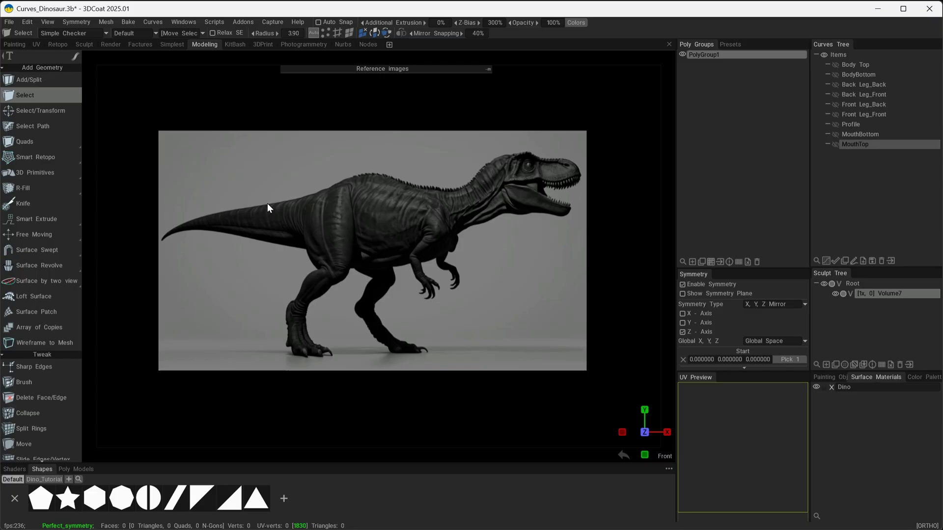
Show the Body Top curve and pick the curve tool from the Space-bar palette.
left_click(835, 64)
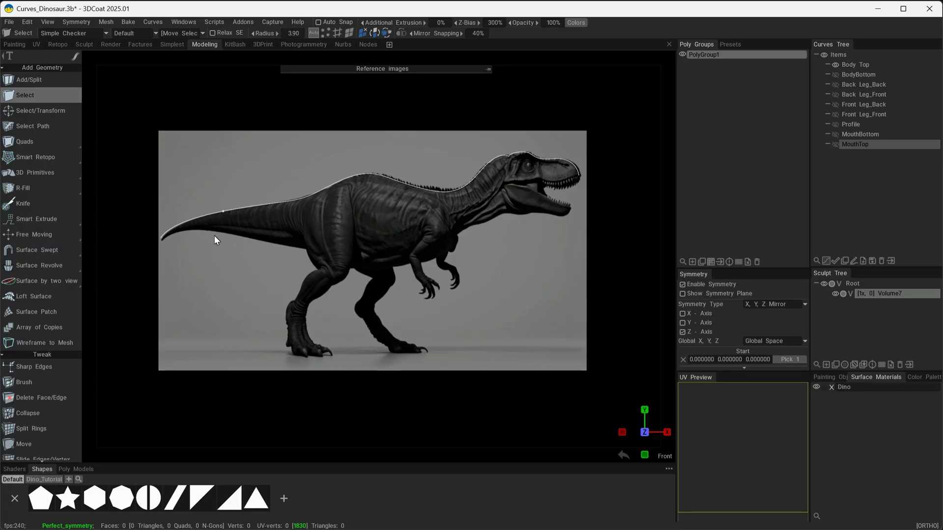
key("space")
left_click(223, 211)
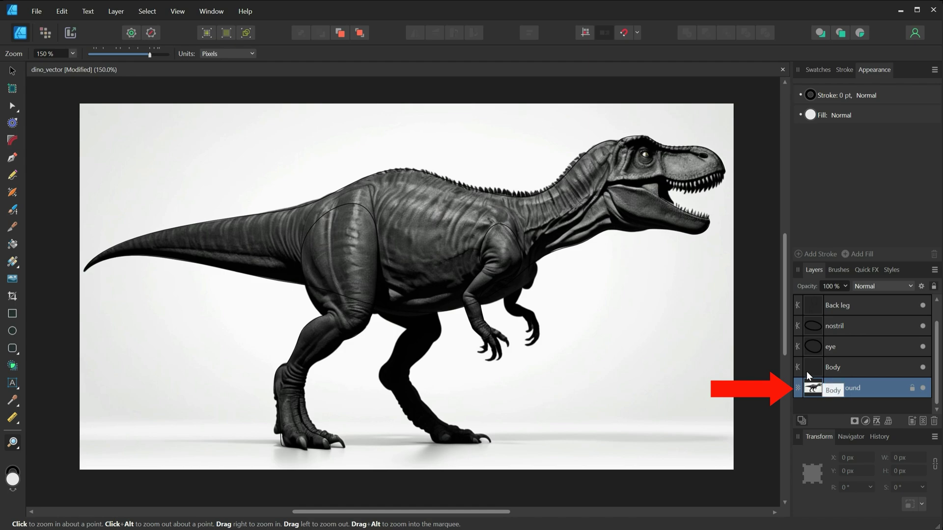
Inspect the Body, eye and back leg outline layers with the Background photo briefly hidden.
left_click(844, 370)
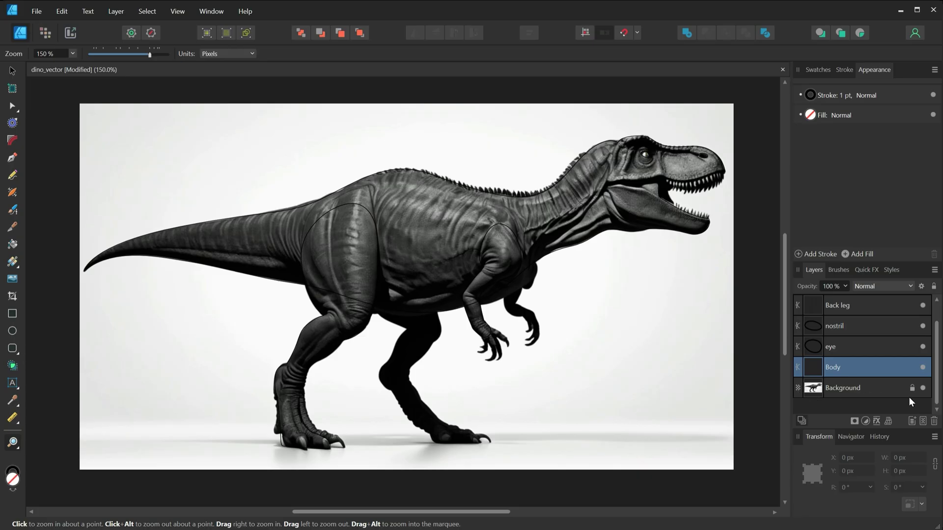
left_click(922, 389)
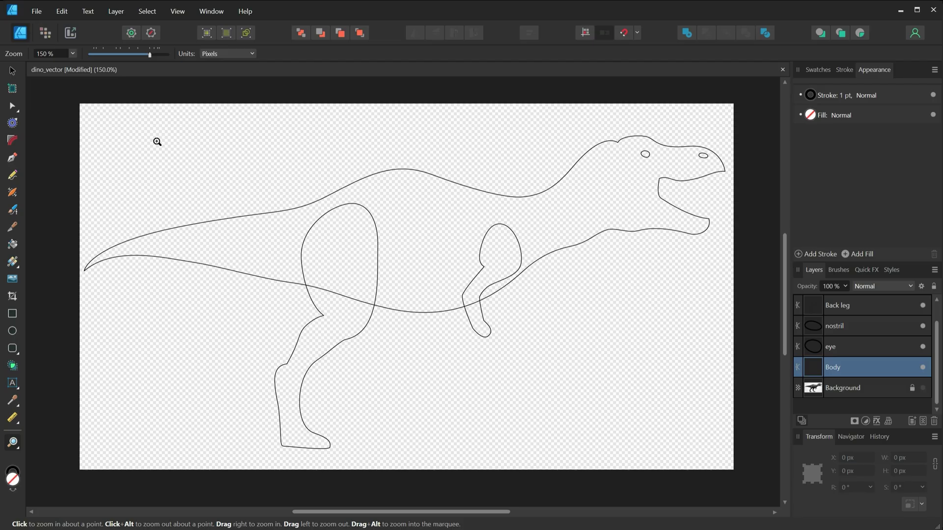
left_click(12, 71)
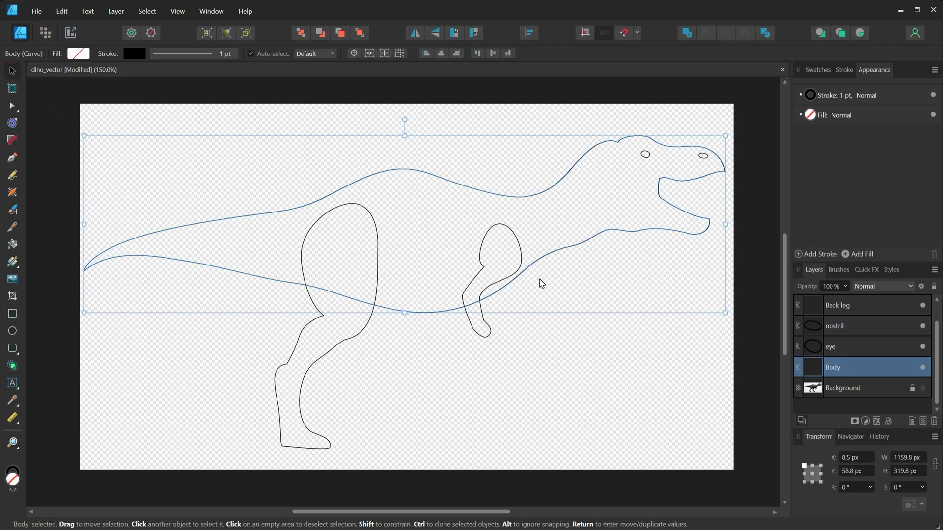
left_click(923, 388)
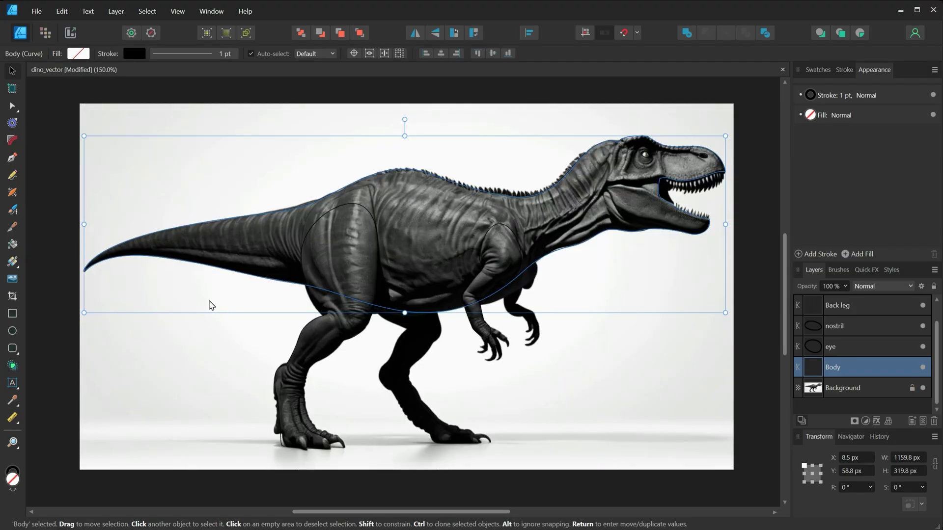
left_click(845, 347)
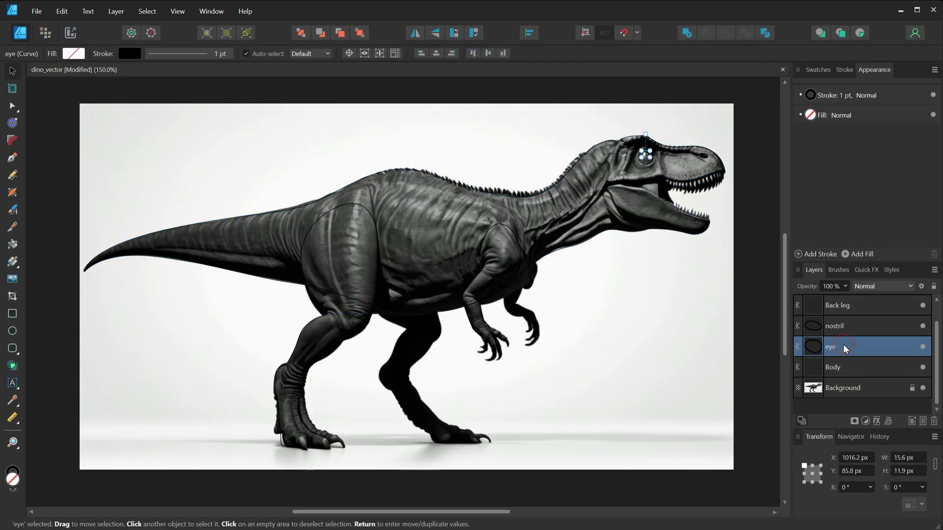
left_click(845, 306)
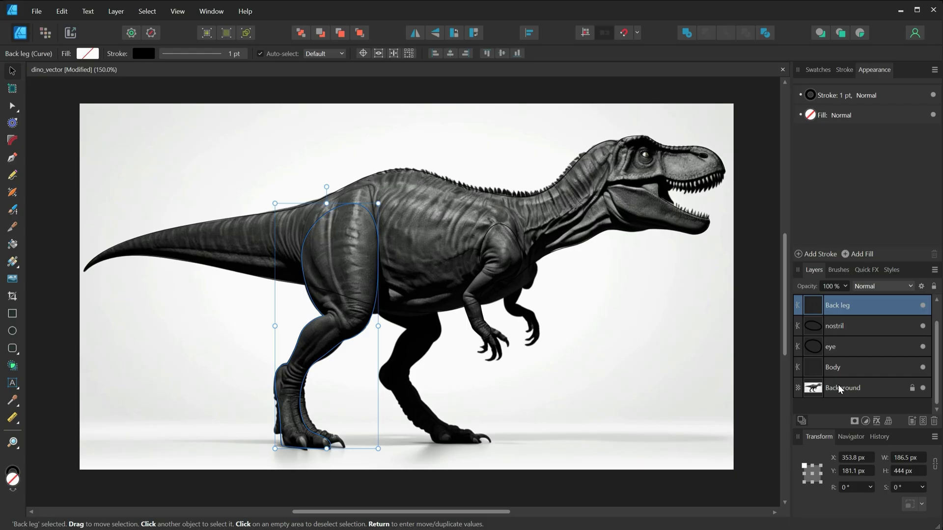
Clear the selection and export the outlines as an EPS file.
left_click(762, 347)
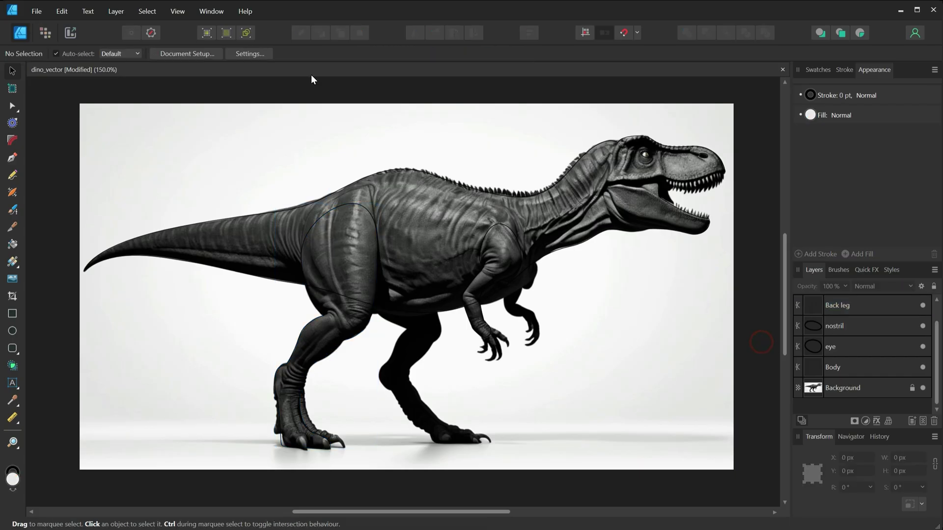
left_click(42, 12)
left_click(49, 250)
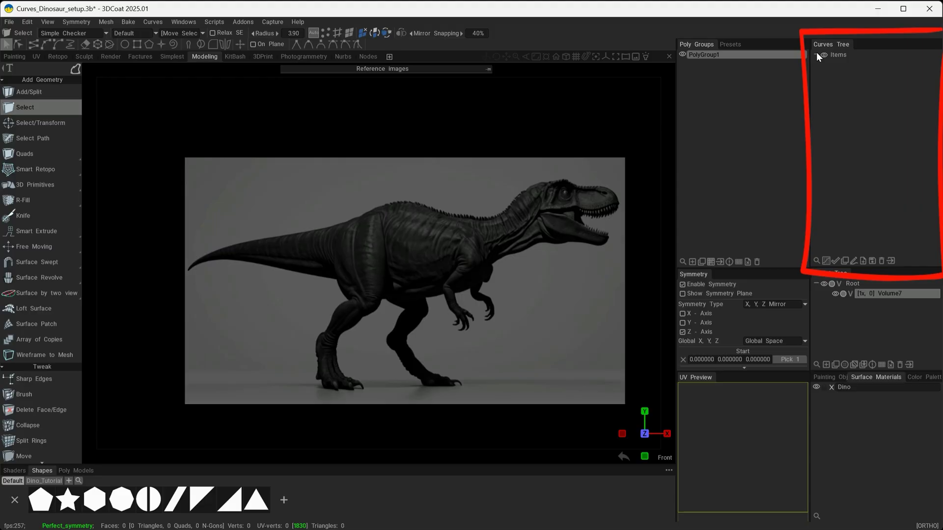
Import dino_Body from the ref folder through Curves > Import EPS.
left_click(863, 261)
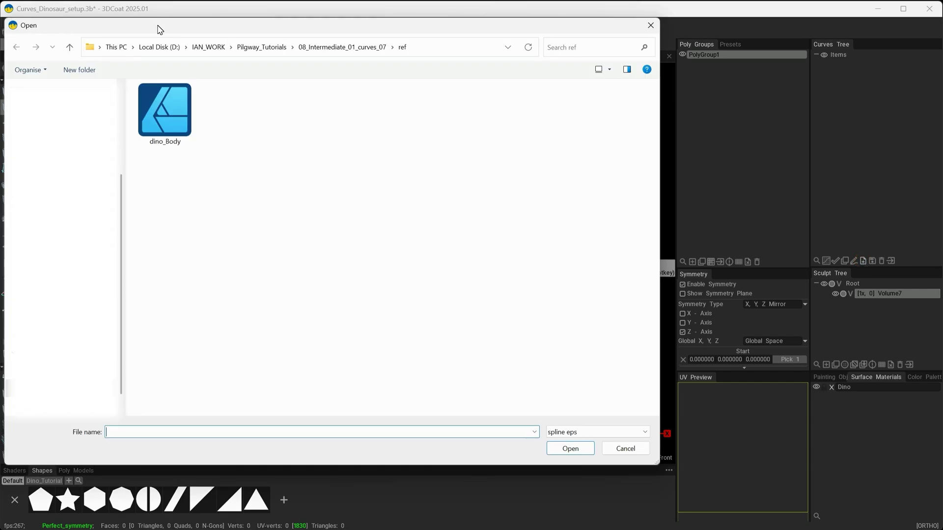
left_click_drag(157, 25, 171, 53)
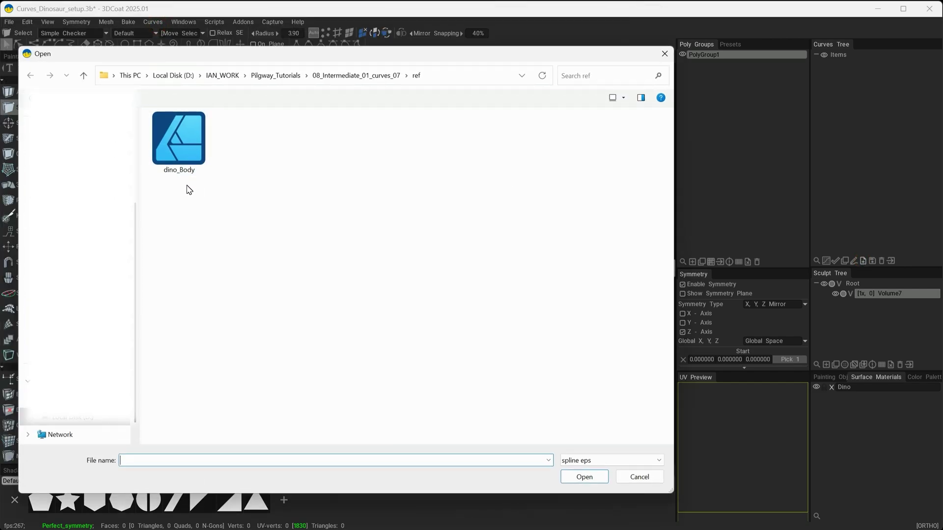
left_click(190, 145)
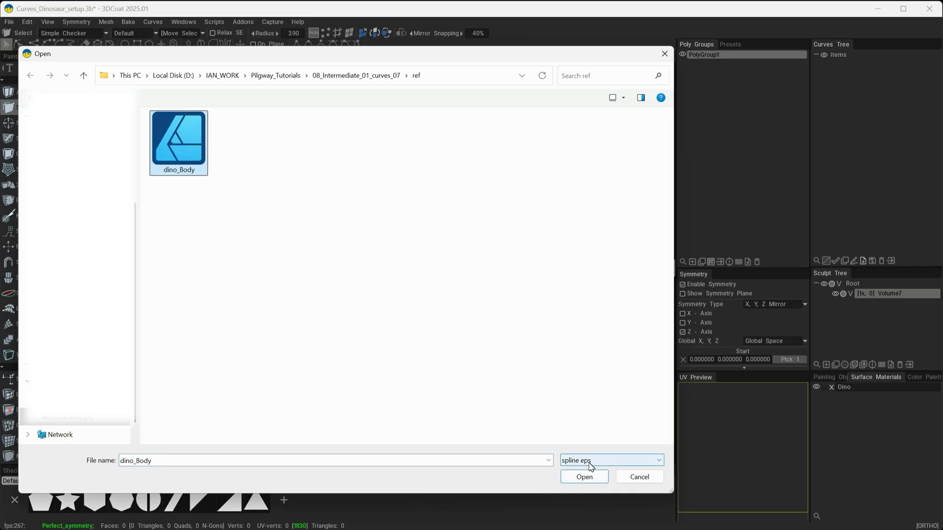
left_click(575, 478)
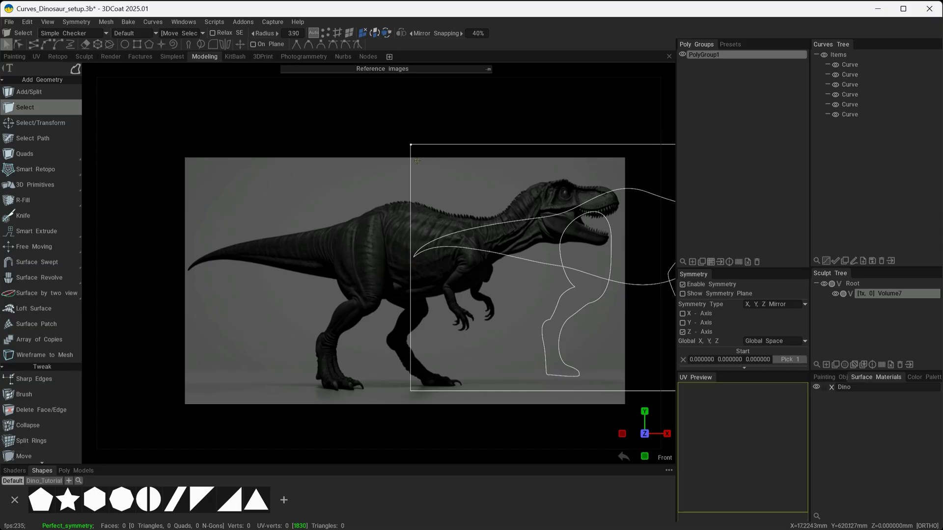
Select all six imported curves, scale and move them onto the T-rex reference, then deselect.
left_click(850, 64)
left_click(855, 114, "shift")
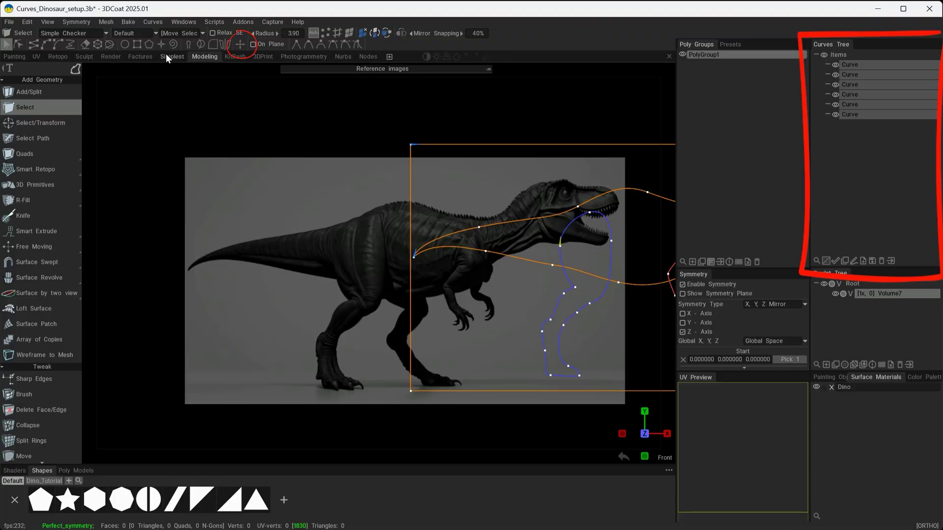
left_click(240, 45)
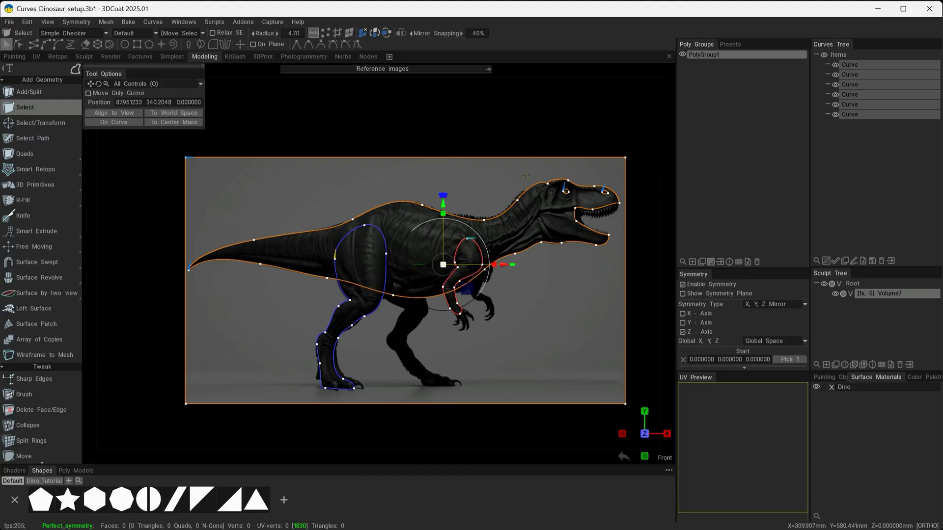
right_click_drag(489, 201, 550, 161, "alt")
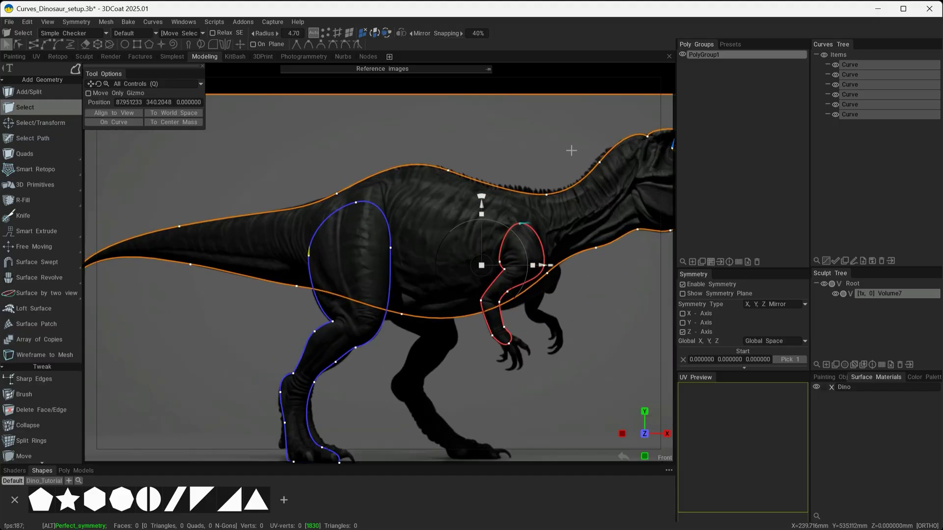
middle_click_drag(572, 148, 263, 269, "alt")
right_click_drag(392, 250, 641, 104, "alt")
right_click_drag(541, 304, 358, 262, "alt")
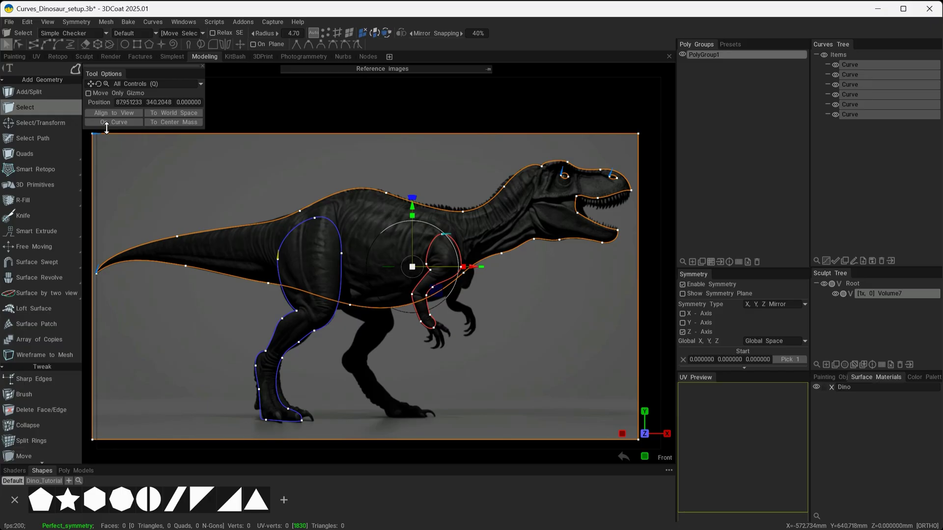
left_click(347, 206)
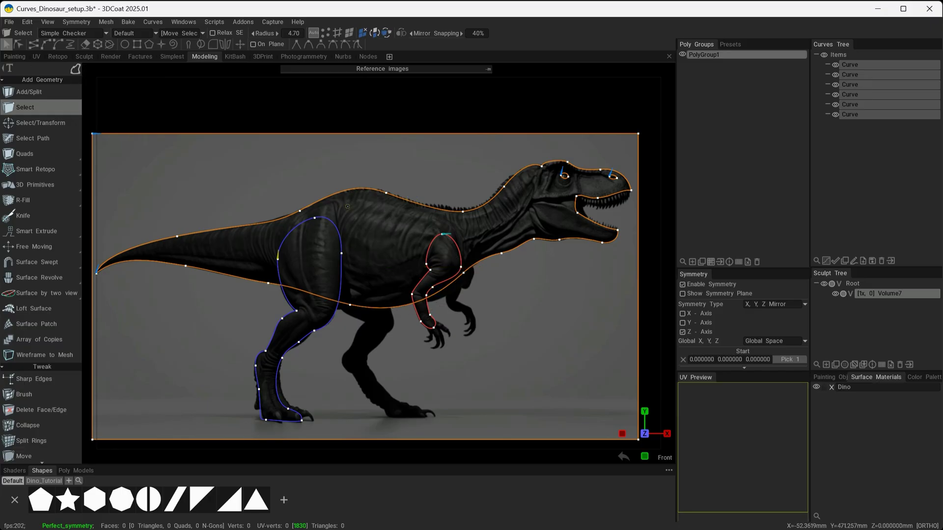
left_click(853, 157)
Delete the curve that traces the reference image's rectangular border.
middle_click_drag(559, 281, 580, 246, "alt")
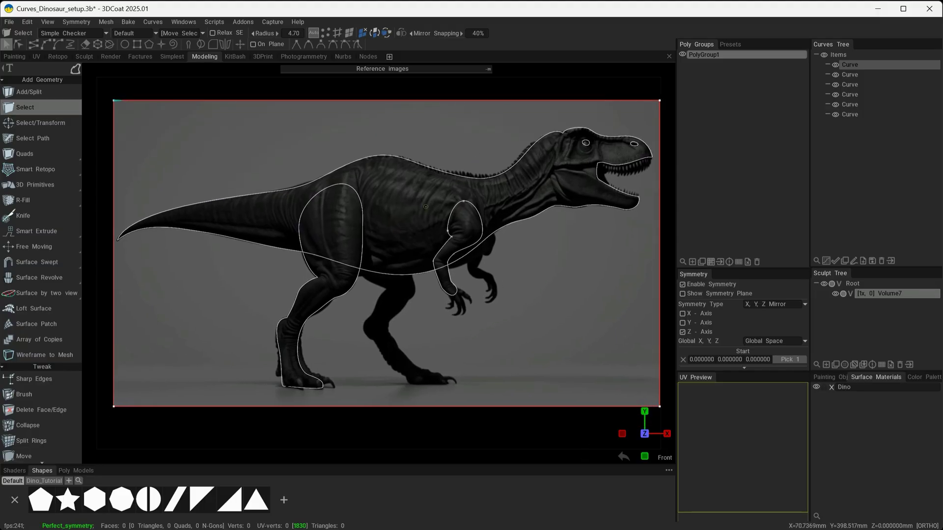
left_click(846, 72)
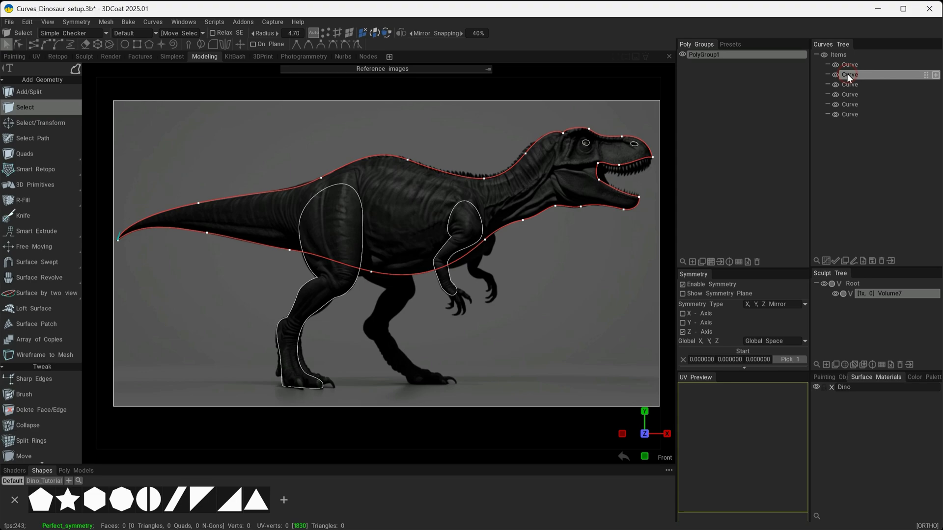
left_click(854, 66)
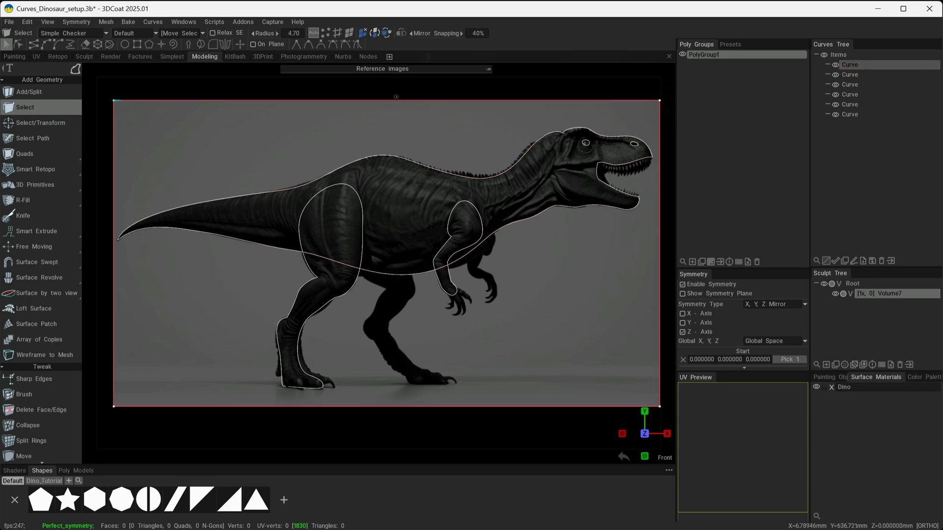
mouse_move(654, 112)
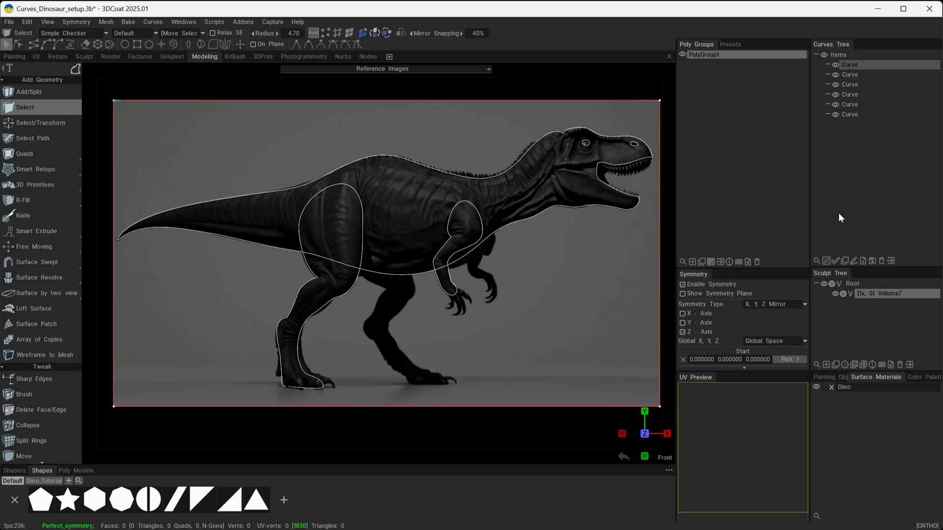
left_click(882, 261)
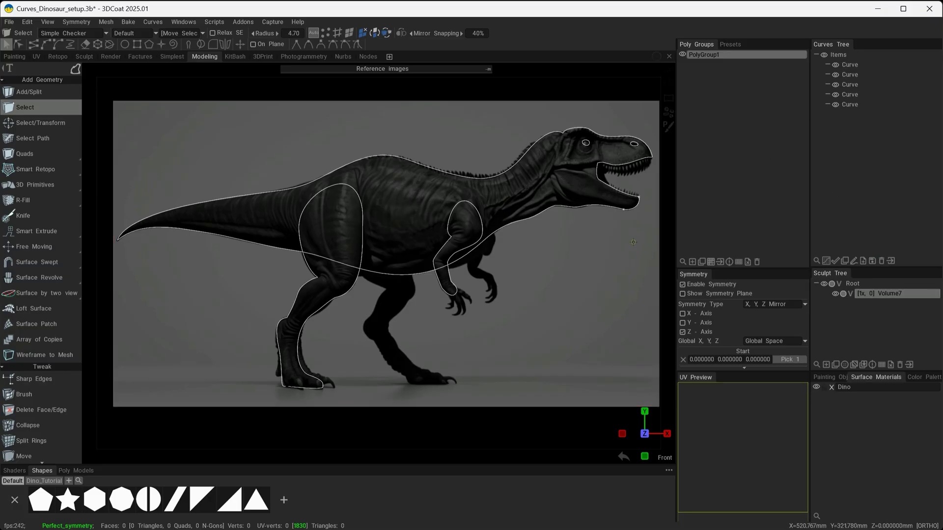
Toggle the body, eye and hind-leg curves' visibility to check each remaining outline.
left_click(835, 65)
left_click(836, 75)
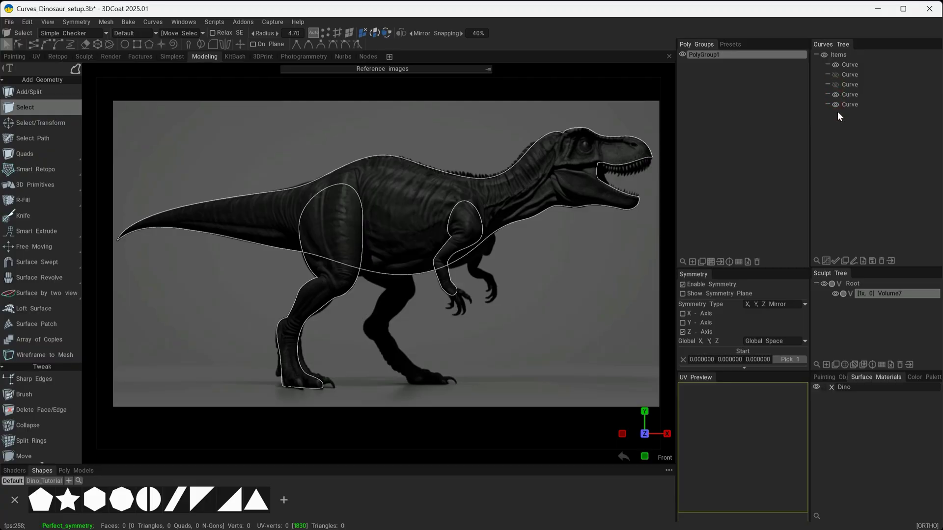
left_click(835, 95)
left_click(835, 105)
left_click(835, 95)
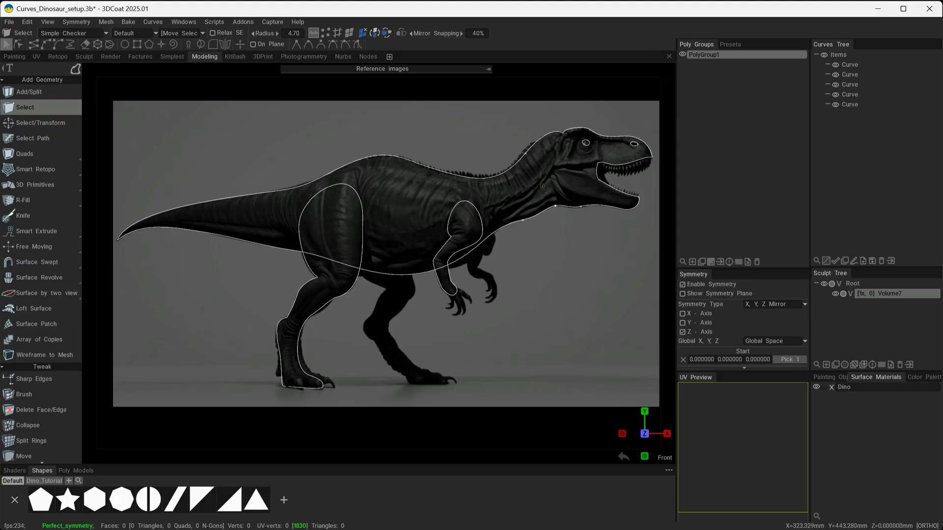
Zoom in and pan to centre the view on the hind-leg outline.
scroll(364, 326, "up", 3)
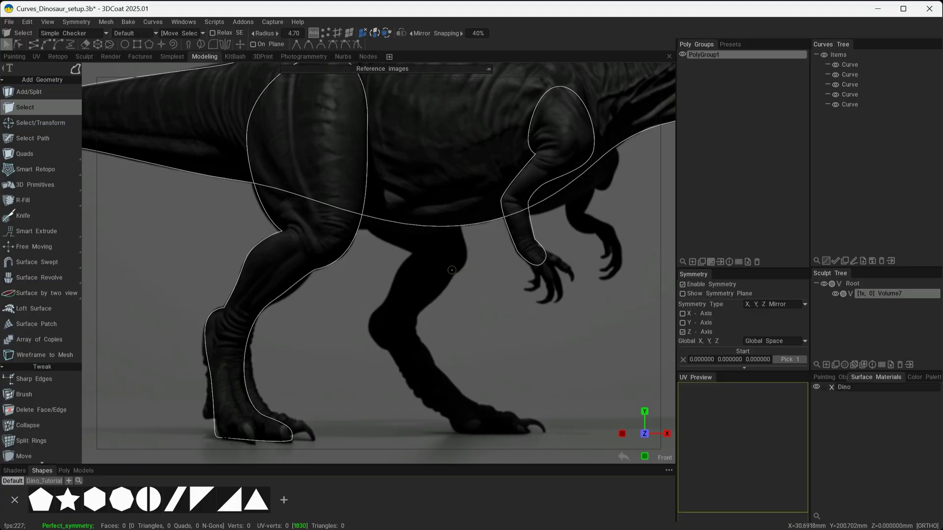
middle_click_drag(436, 320, 538, 293)
With the curve eraser, select the hind-leg curve and cut it along the foot's sole.
middle_click_drag(405, 317, 409, 371, "alt")
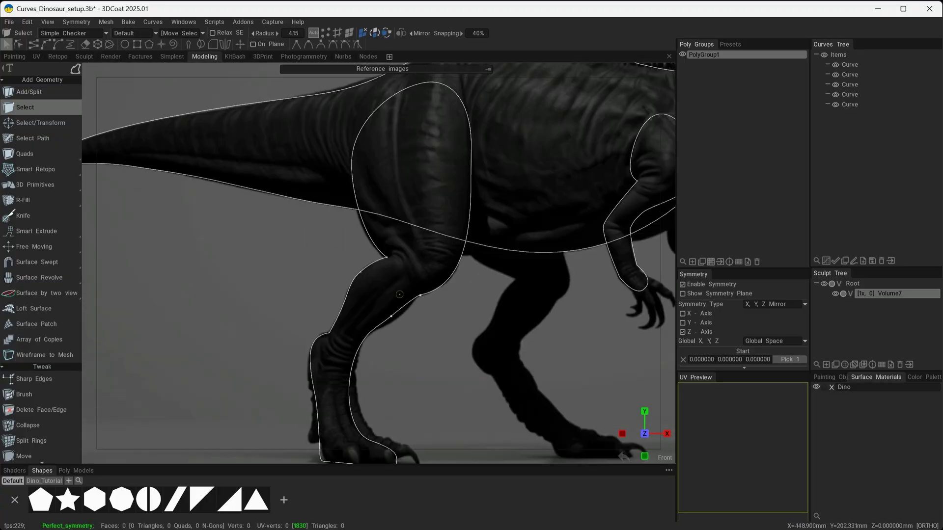
middle_click_drag(399, 295, 400, 170)
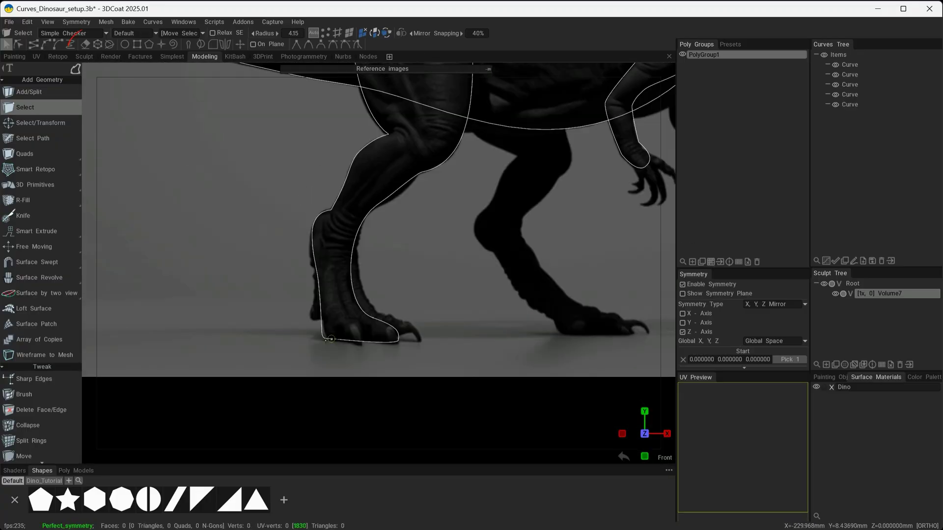
left_click(85, 44)
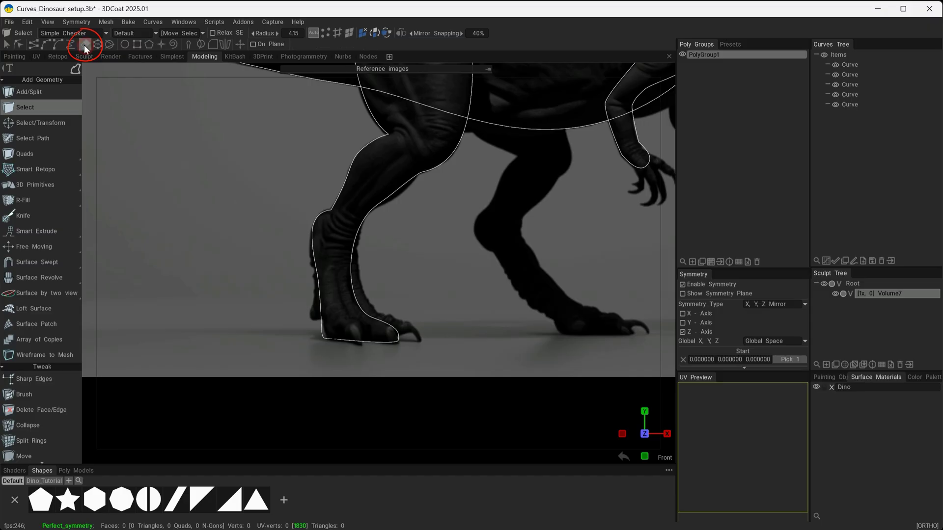
left_click(855, 85)
left_click(856, 94)
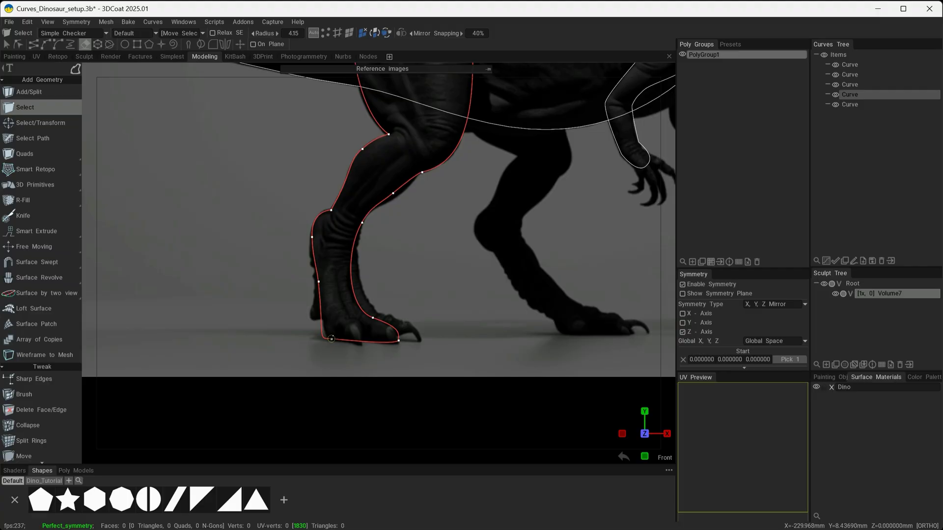
right_click_drag(343, 338, 350, 346)
left_click_drag(349, 339, 383, 346)
Erase the leg curve's top at the thigh, then select the resulting back hind-leg curve.
middle_click_drag(461, 259, 457, 306)
middle_click_drag(418, 88, 411, 209)
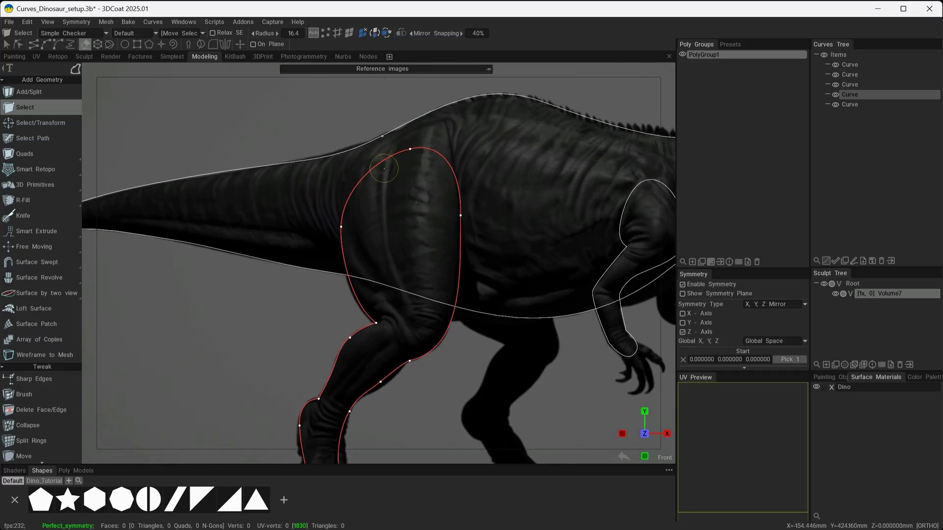
left_click_drag(411, 161, 433, 161)
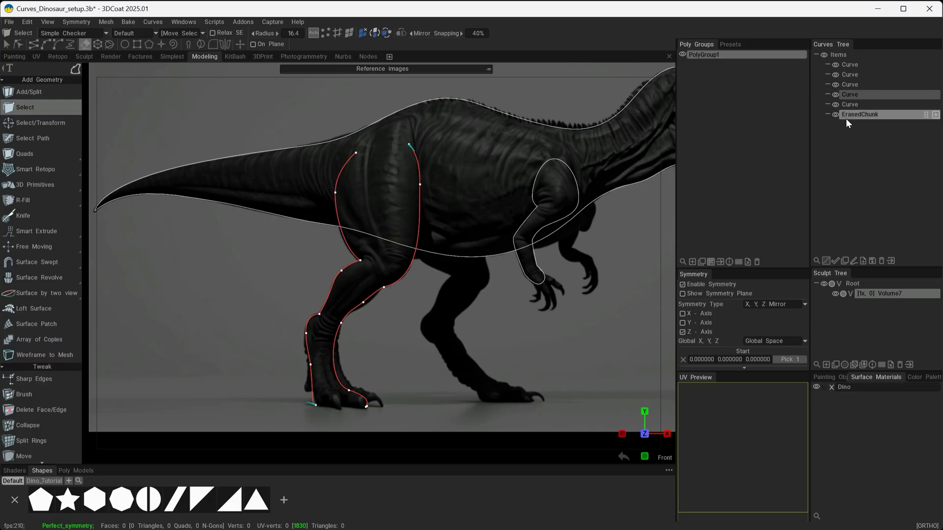
left_click(819, 117)
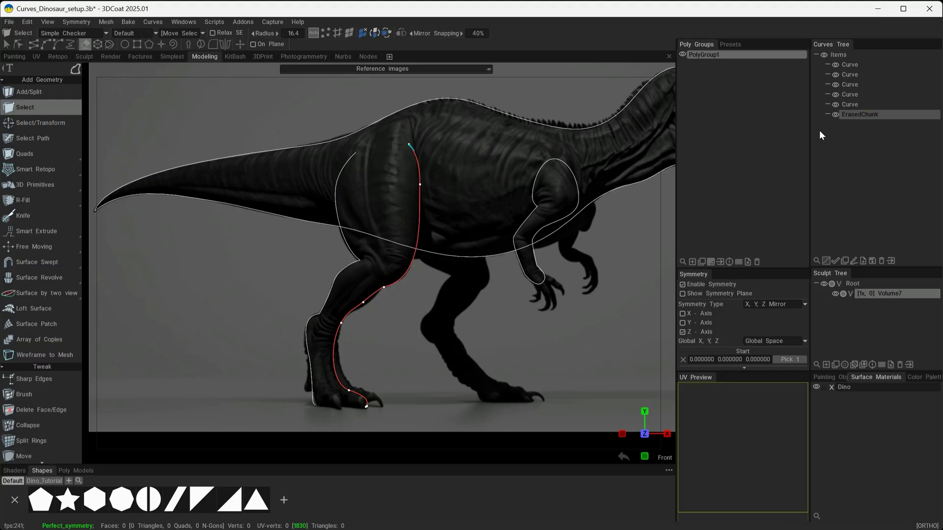
left_click(855, 95)
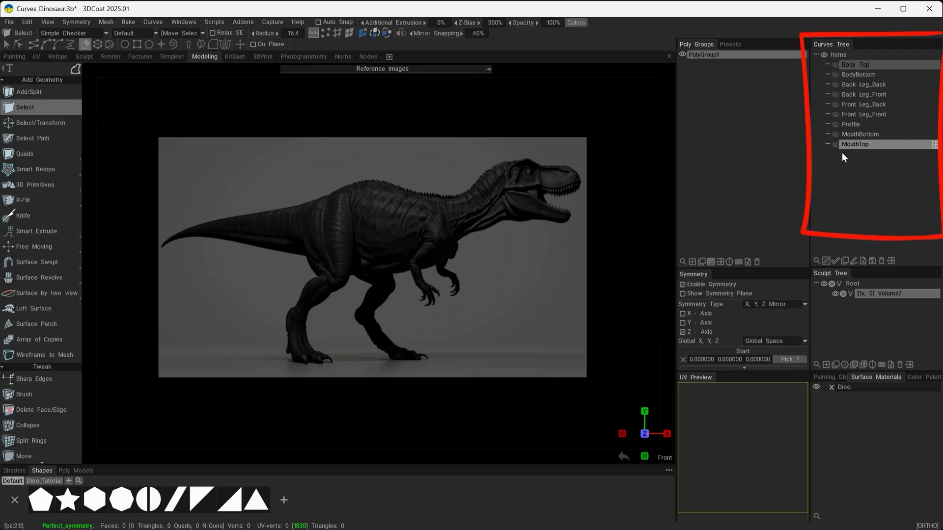
Toggle eye icons for Back Leg, Body_Top, BodyBottom, Front Leg and Profile curves, leaving the body outline and Profile showing.
left_click(844, 86)
left_click(835, 84)
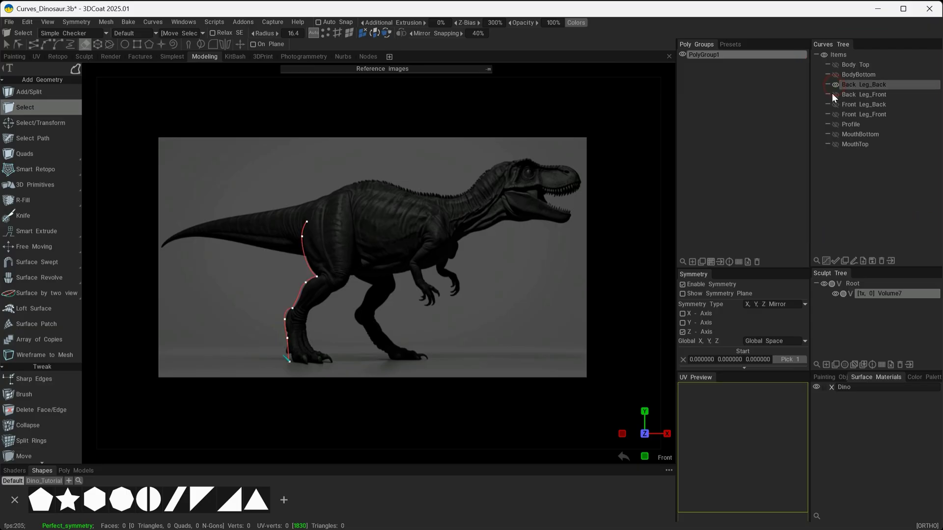
left_click(834, 94)
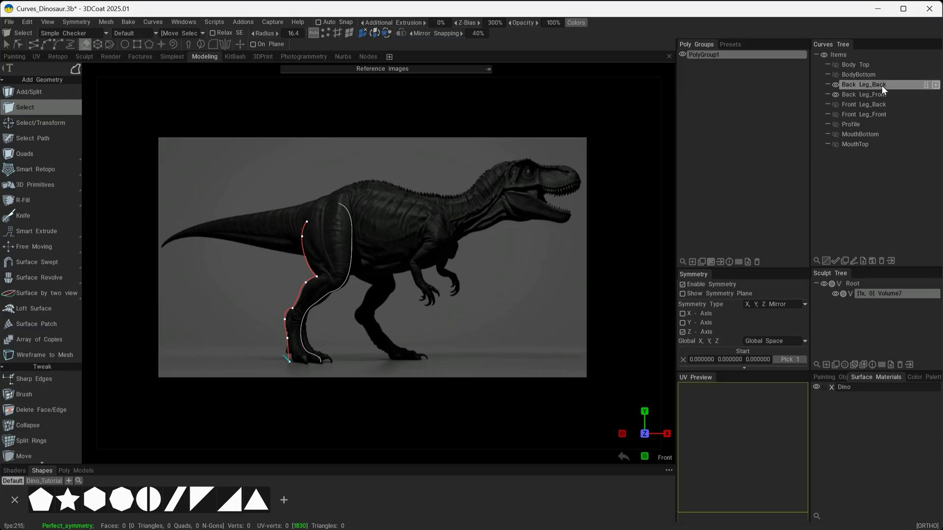
left_click(835, 65)
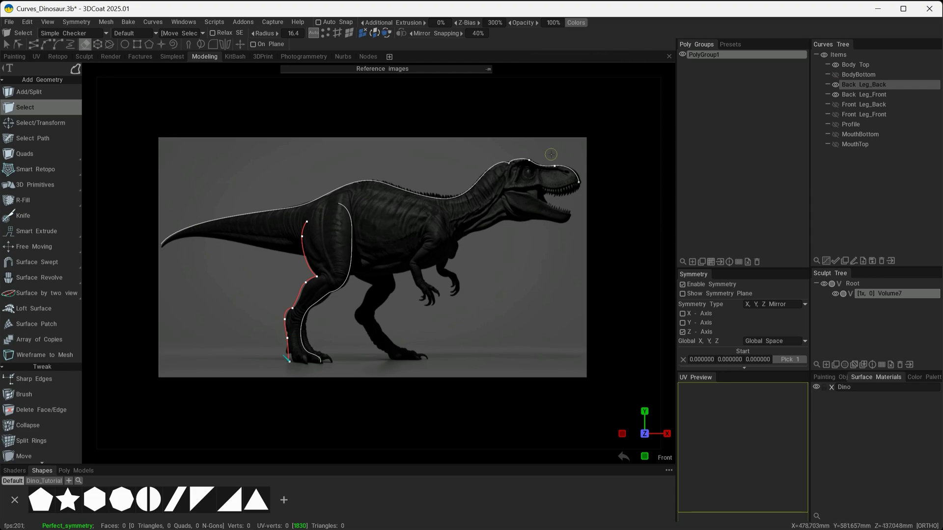
left_click(834, 74)
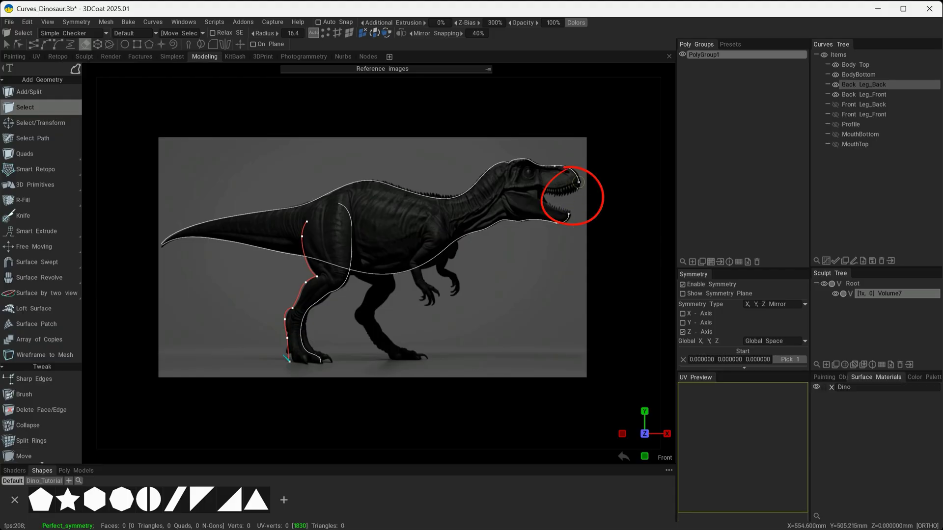
left_click(835, 105)
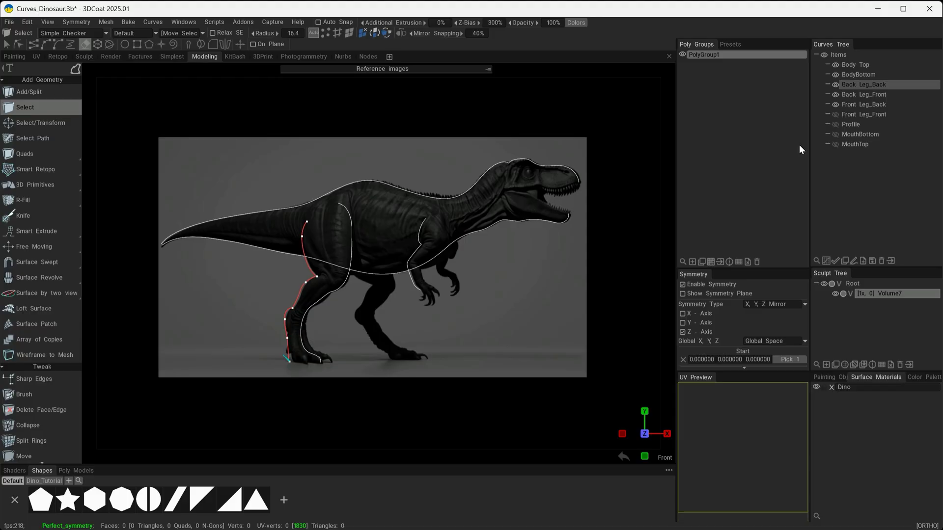
left_click(835, 114)
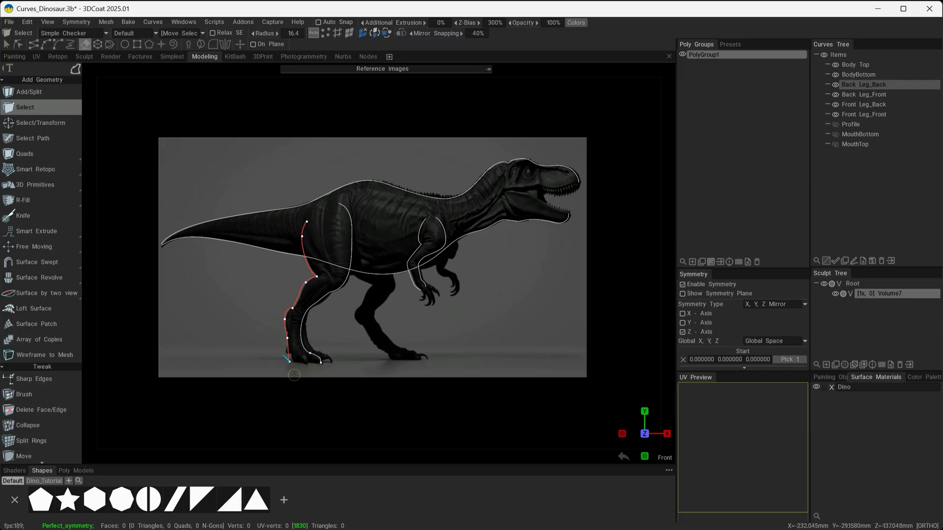
left_click(835, 125)
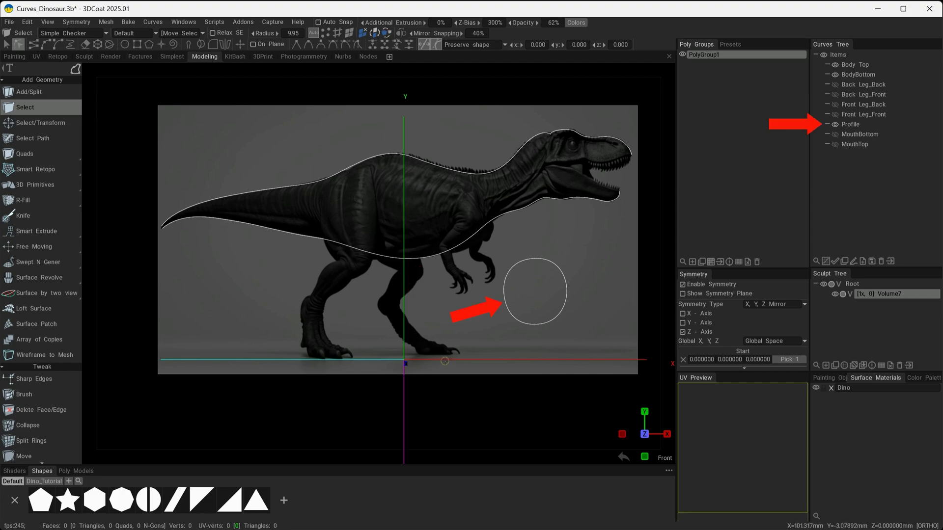
mouse_move(12, 262)
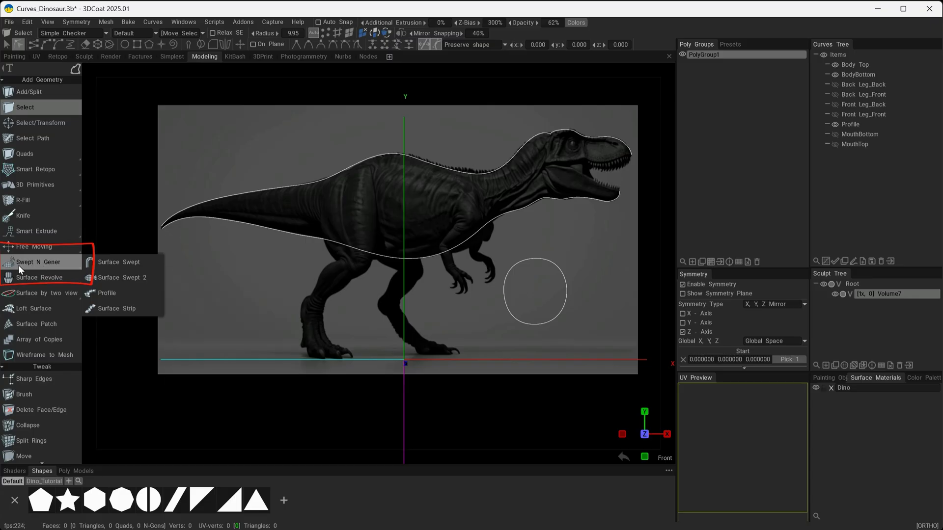
key("alt")
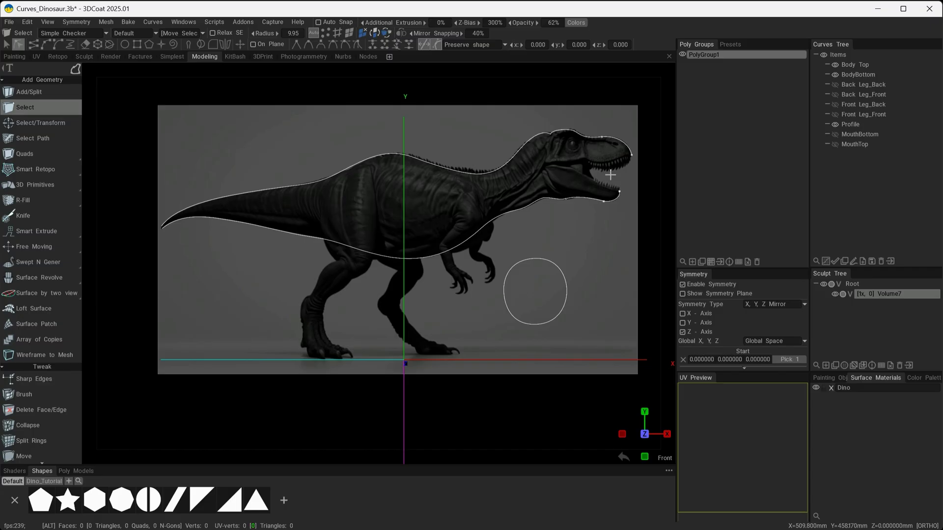
right_click_drag(165, 232, 209, 231, "alt")
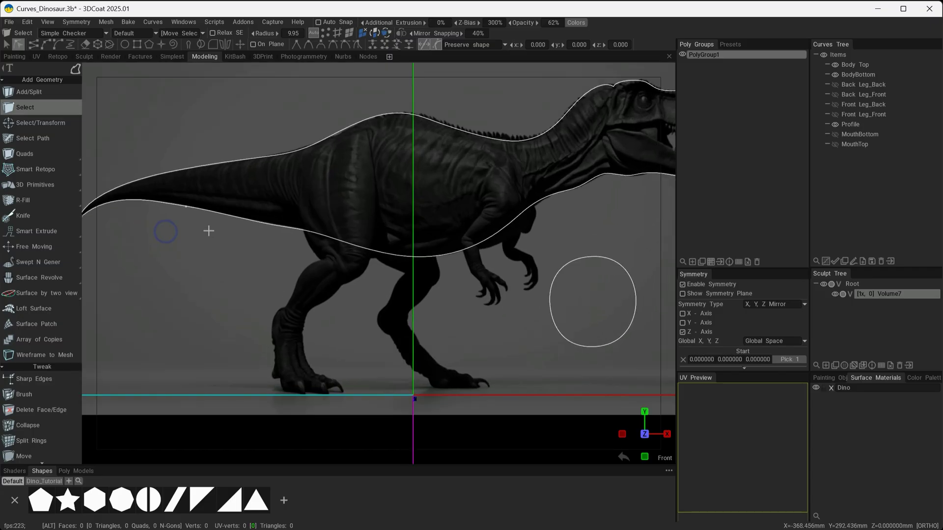
middle_click_drag(208, 231, 455, 255, "alt")
right_click_drag(317, 224, 457, 304, "alt")
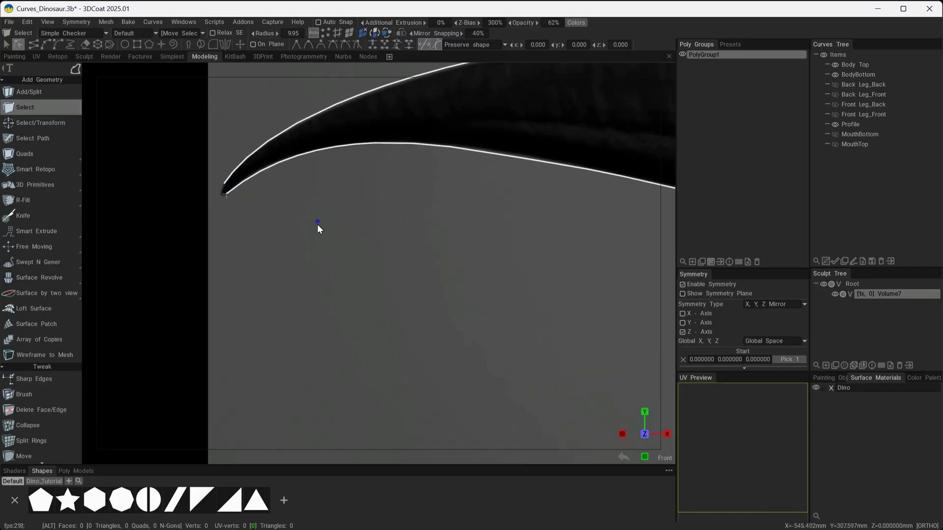
middle_click_drag(317, 224, 311, 317, "alt")
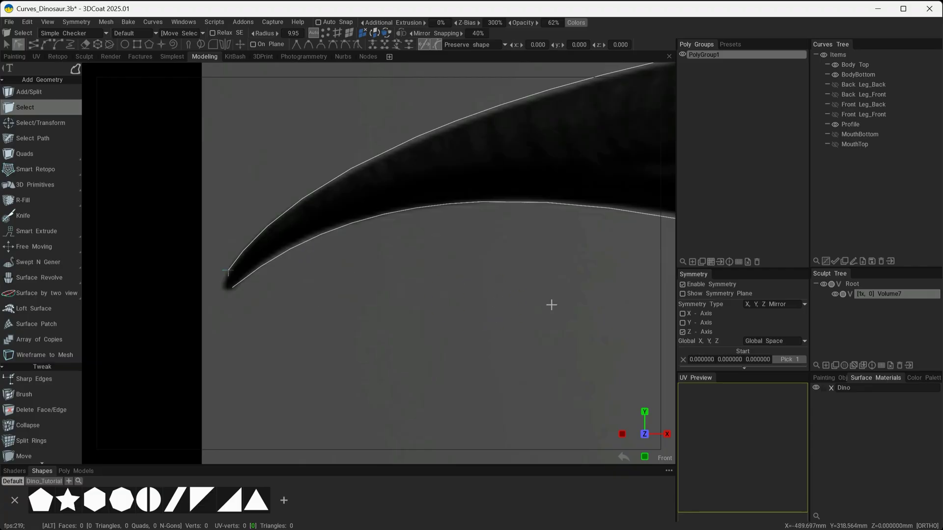
right_click_drag(566, 308, 338, 244, "alt")
middle_click_drag(543, 300, 309, 285, "alt")
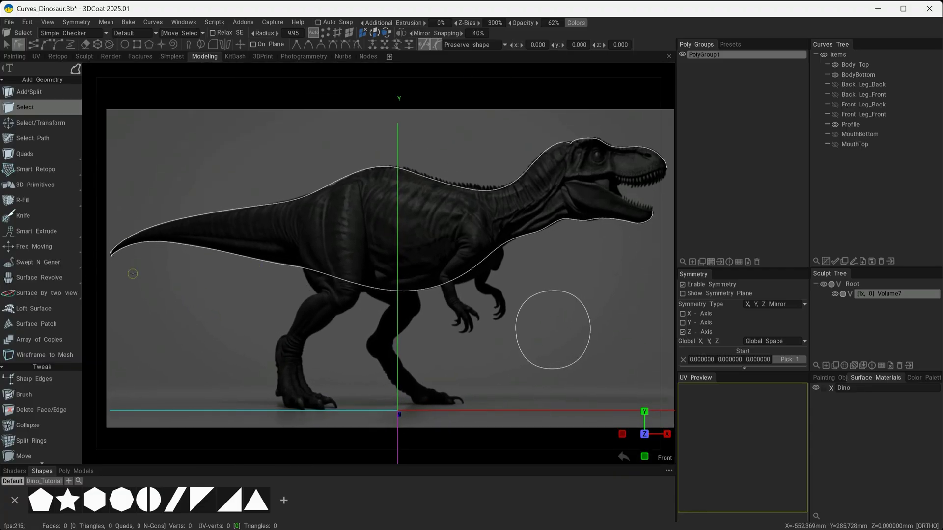
middle_click_drag(446, 231, 197, 307, "alt")
right_click_drag(197, 308, 432, 295, "alt")
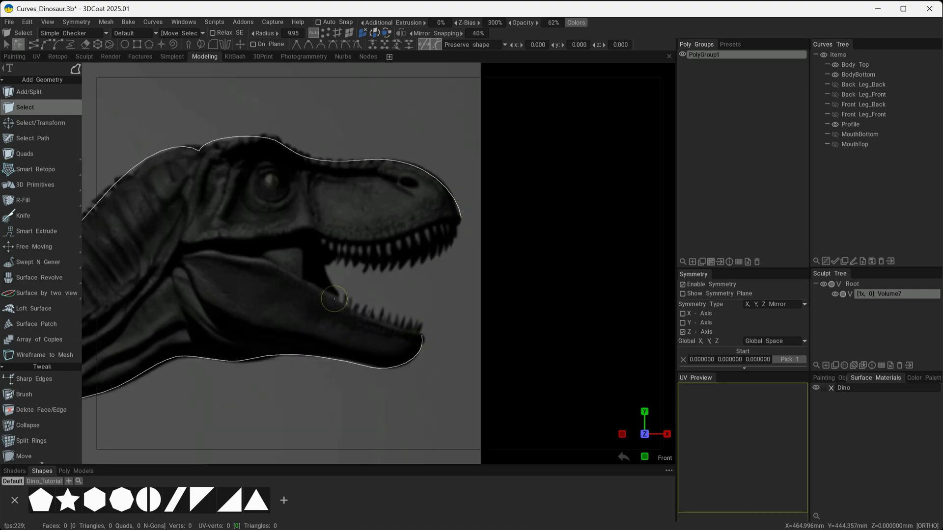
right_click_drag(339, 305, 262, 332, "alt")
middle_click_drag(262, 332, 449, 272, "alt")
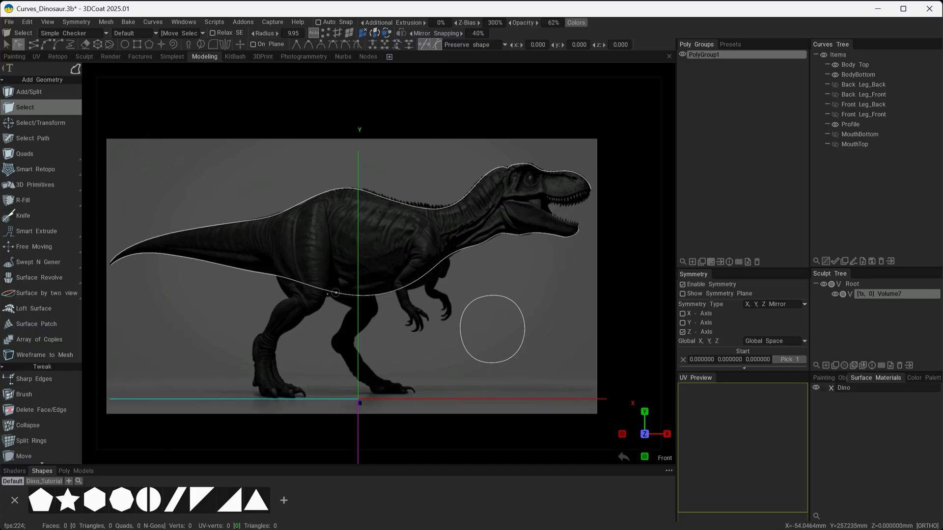
left_click_drag(380, 308, 447, 264, "alt")
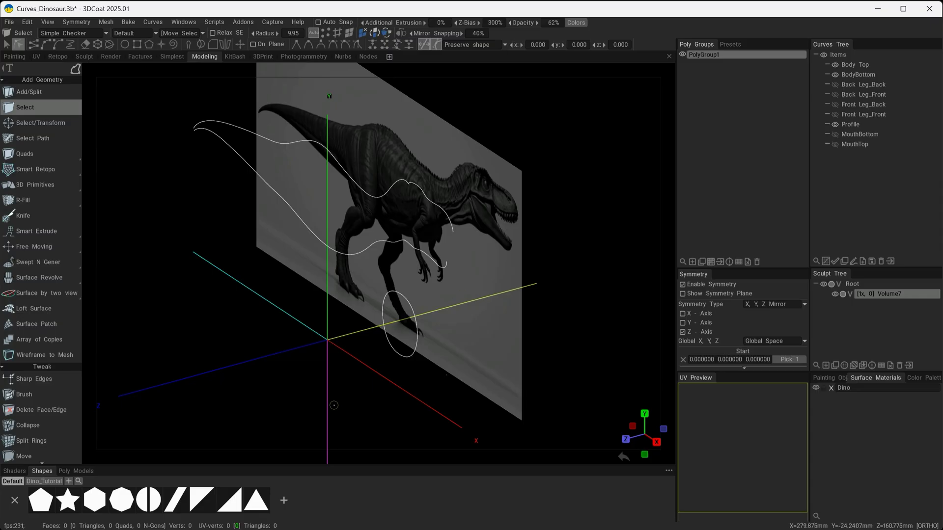
left_click_drag(348, 345, 330, 333, "alt")
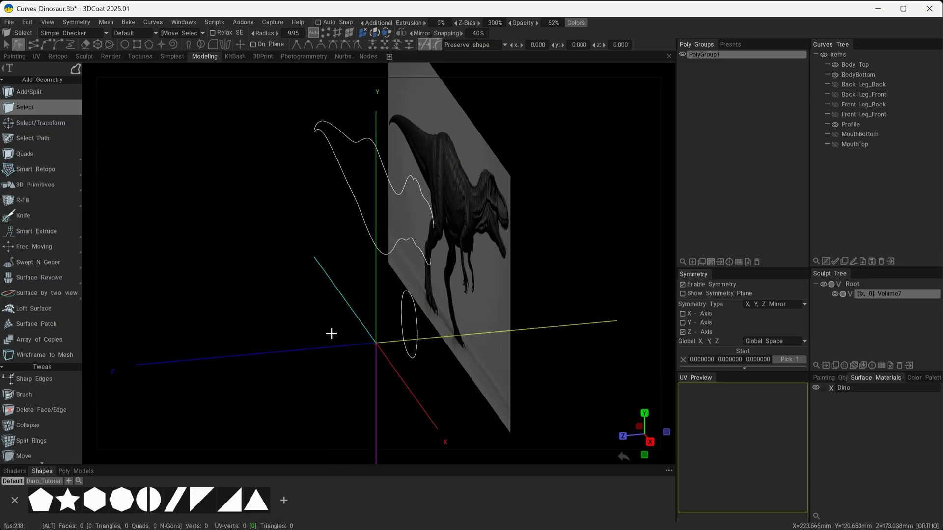
mouse_move(393, 380)
left_mouse_down("alt")
mouse_move(399, 373)
mouse_move(403, 380)
left_mouse_up("alt")
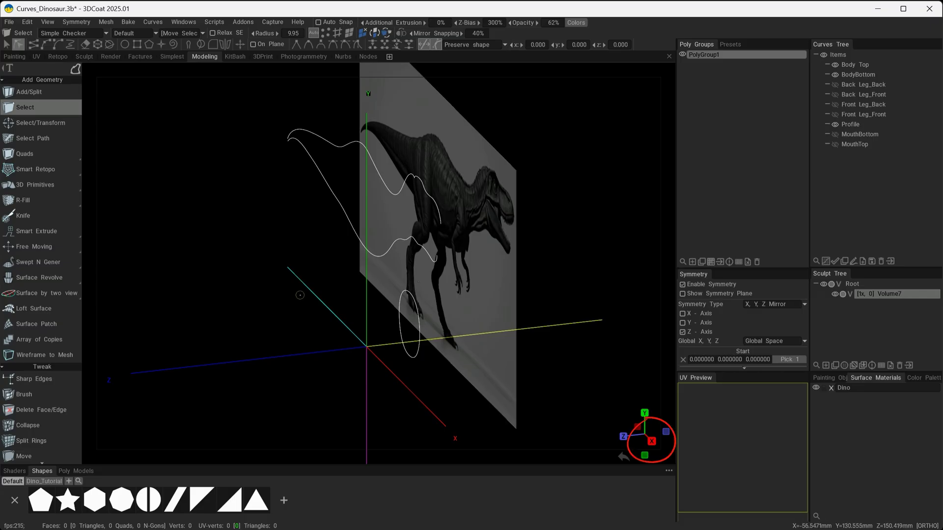
key("KP_2")
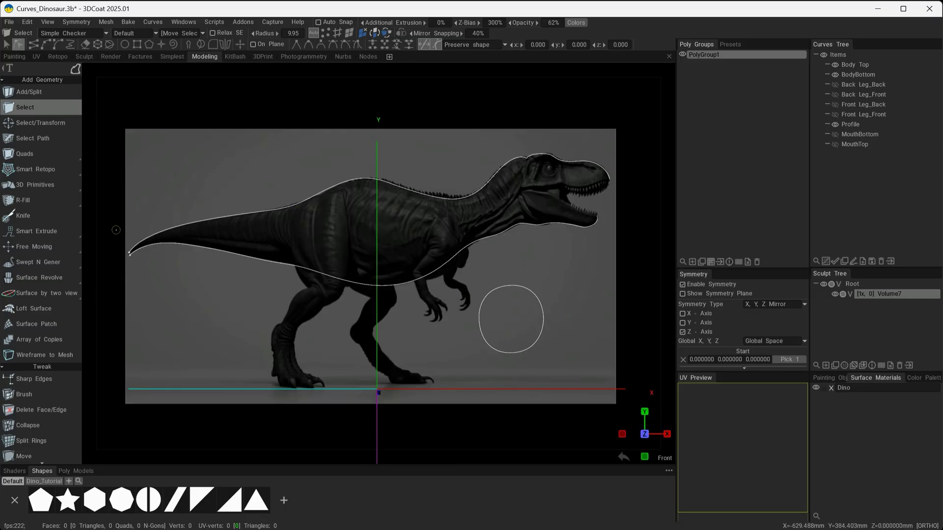
In Swept N Gener, use Body Top and BodyBottom as guide curves and the circle as profile.
left_click(20, 263)
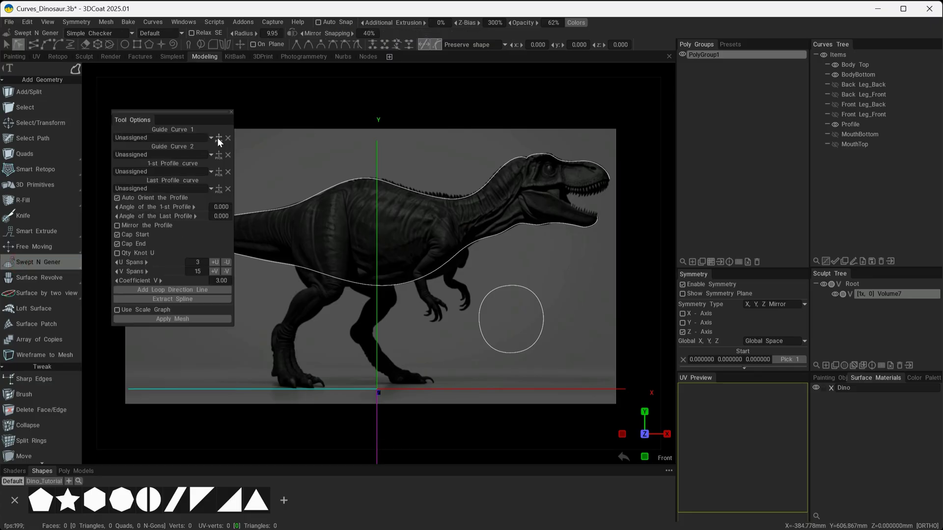
left_click(217, 137)
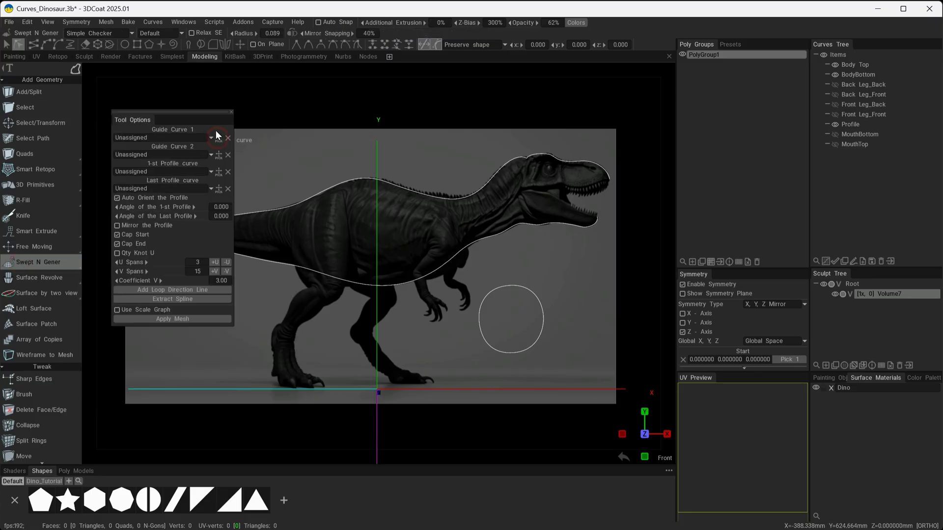
left_click(365, 178)
left_click(191, 154)
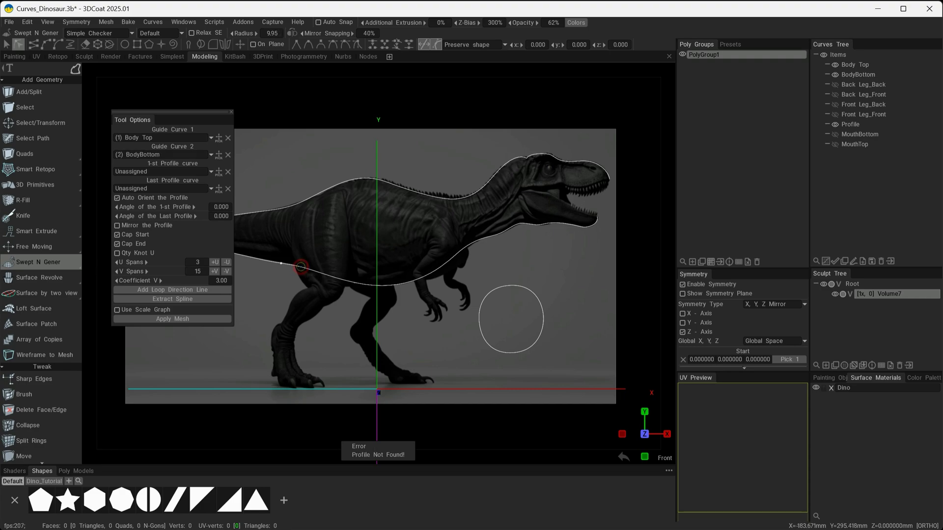
left_click(219, 172)
left_click(495, 290)
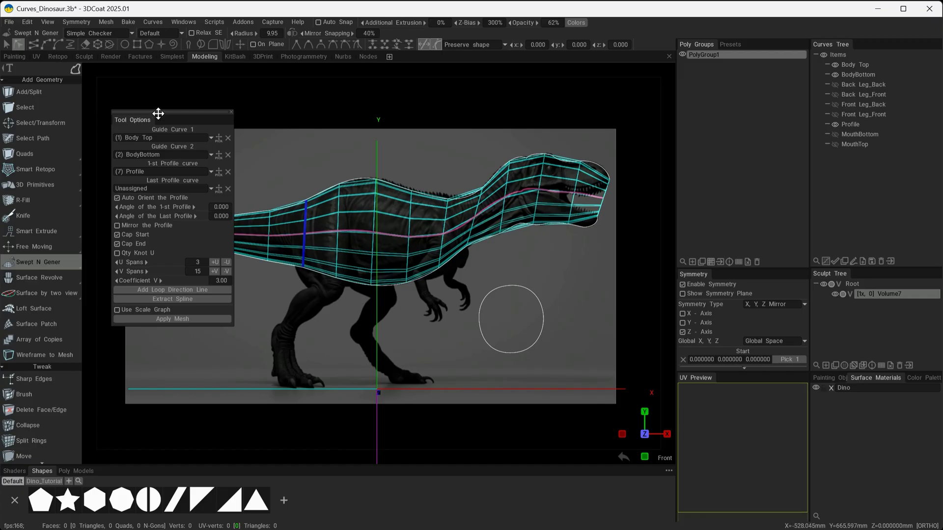
left_click_drag(156, 119, 150, 103)
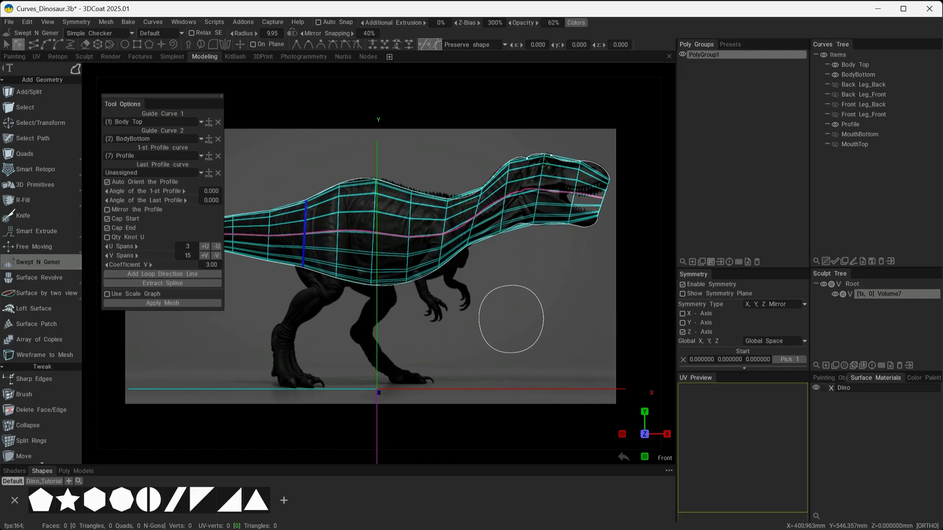
left_click_drag(456, 254, 419, 249, "alt")
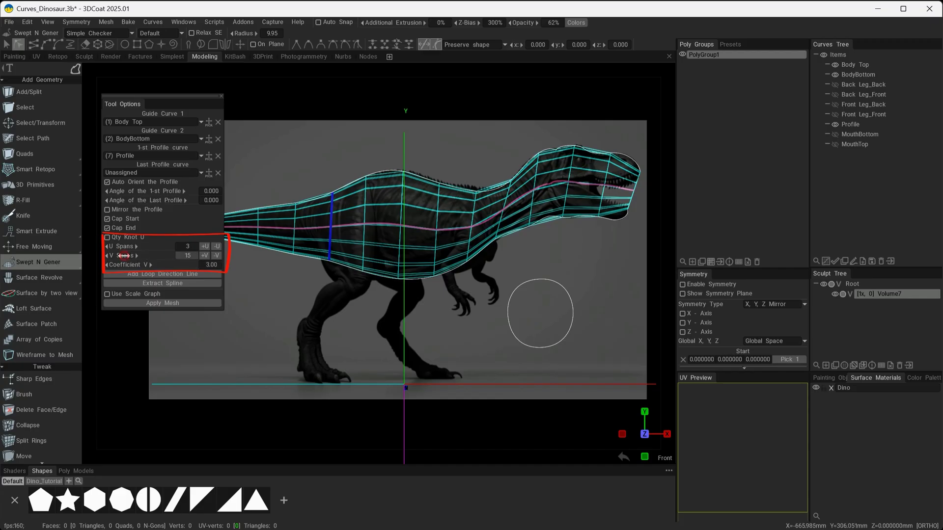
Densify the swept body to 2 U and 30 V spans and remove the end caps.
left_click_drag(124, 255, 160, 246)
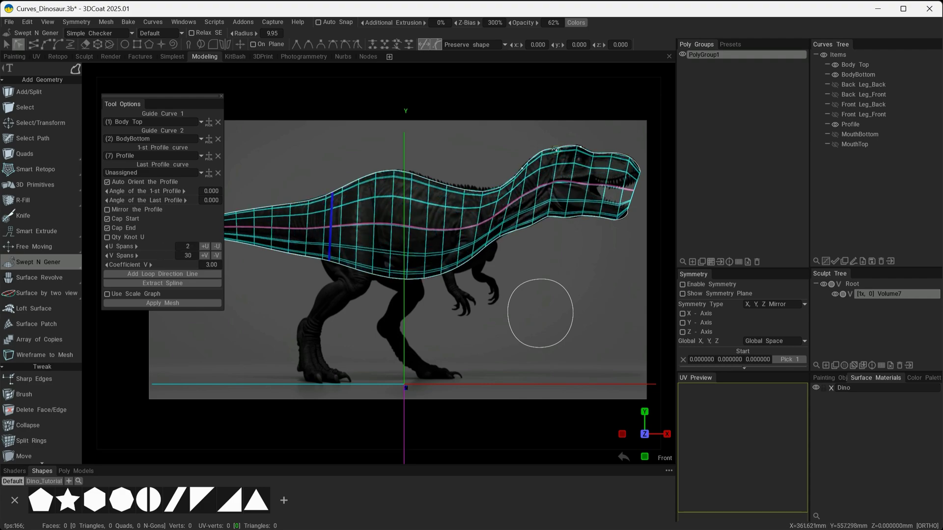
middle_click_drag(364, 231, 505, 232, "alt")
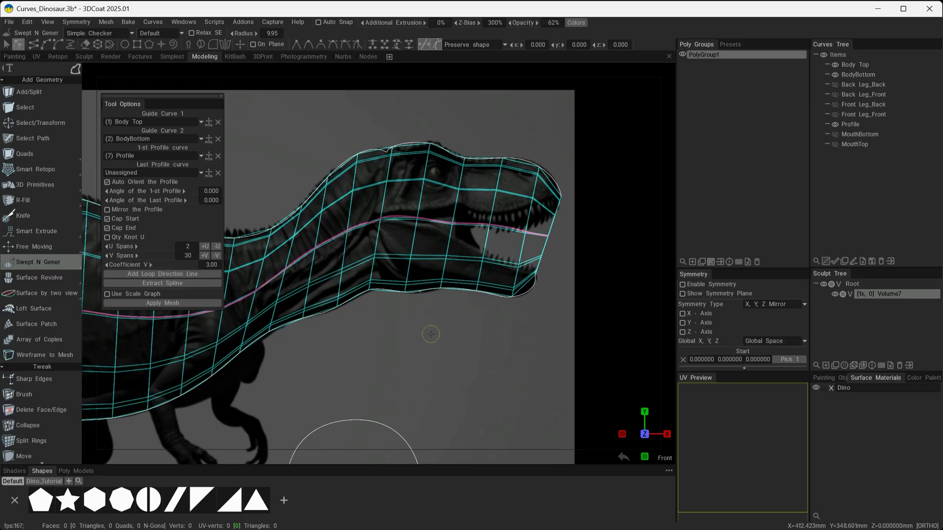
left_click_drag(426, 243, 391, 226, "alt")
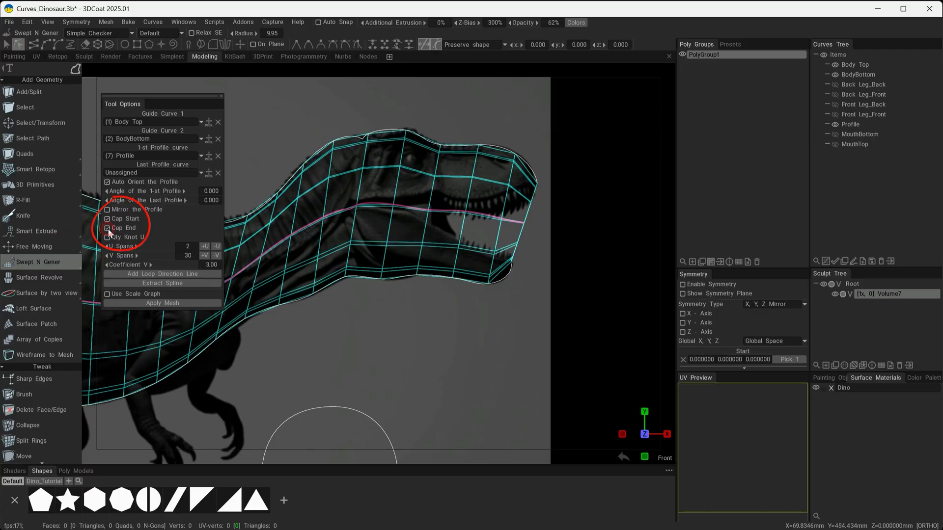
left_click(108, 218)
left_click_drag(372, 330, 491, 272, "alt")
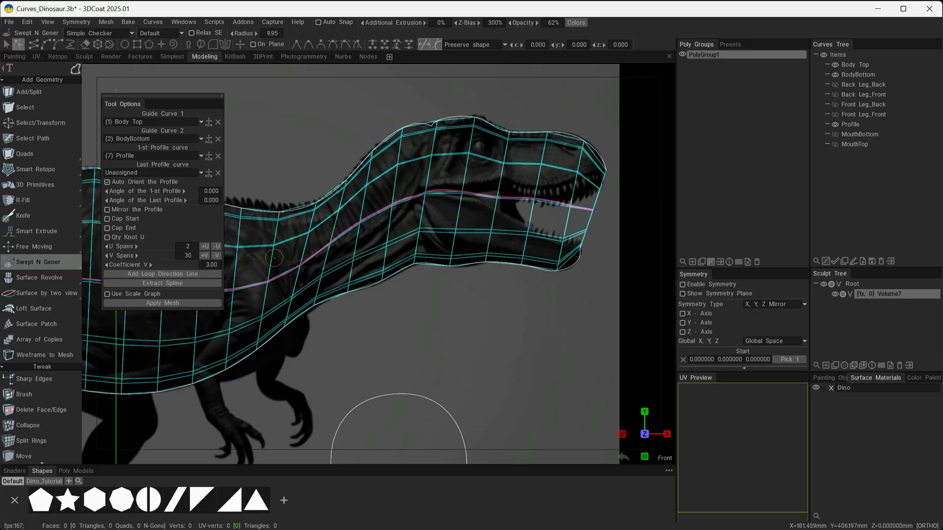
middle_click_drag(347, 334, 472, 324, "alt")
right_click_drag(472, 324, 567, 325, "alt")
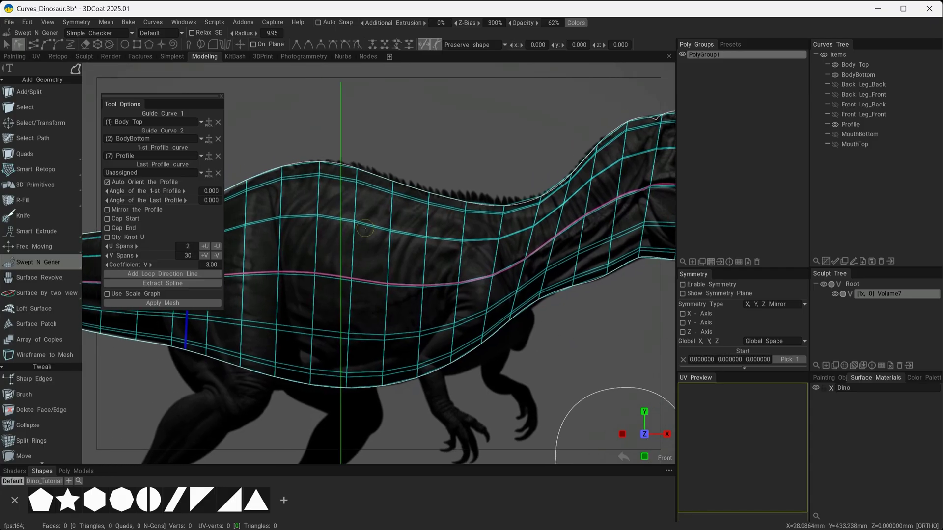
middle_click_drag(549, 236, 460, 251)
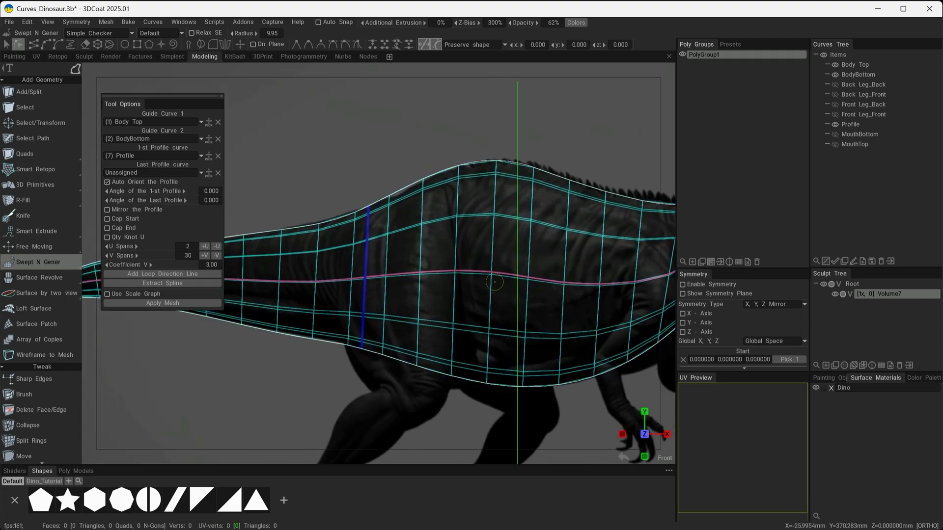
middle_click_drag(369, 311, 386, 321, "alt")
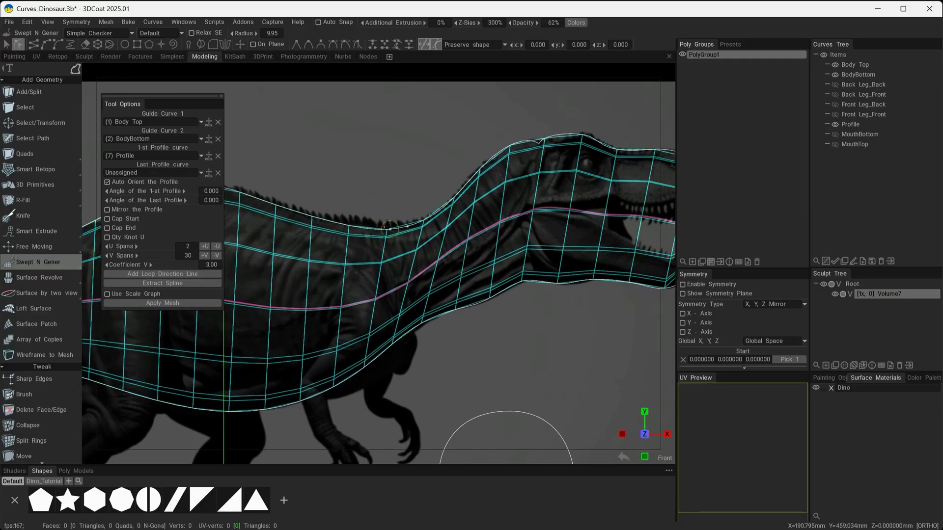
Choose a line stroke type and add a loop direction line across the neck.
left_click(75, 69)
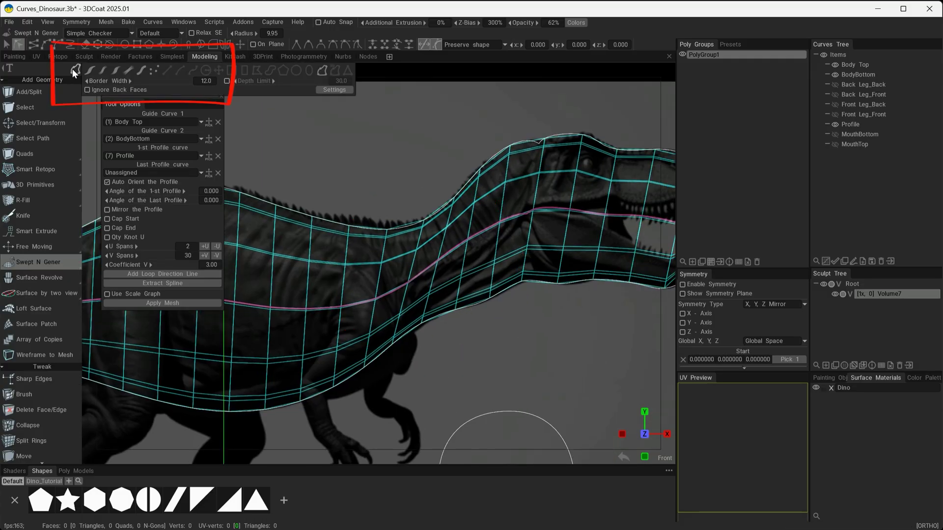
left_click(101, 72)
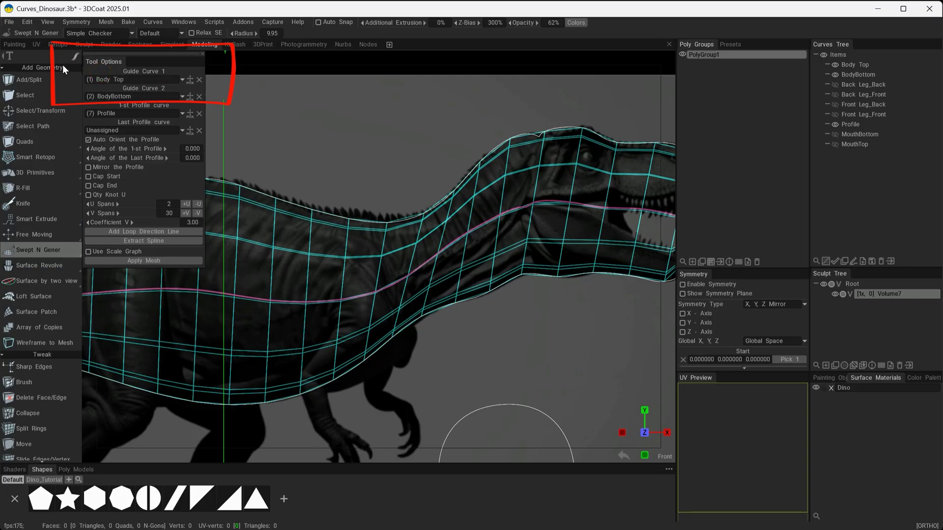
left_click(148, 231)
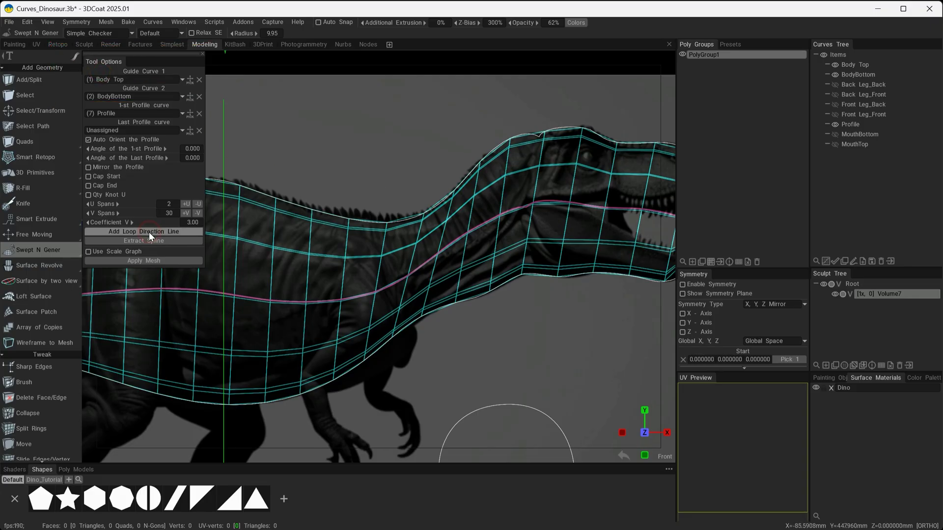
left_click(424, 263)
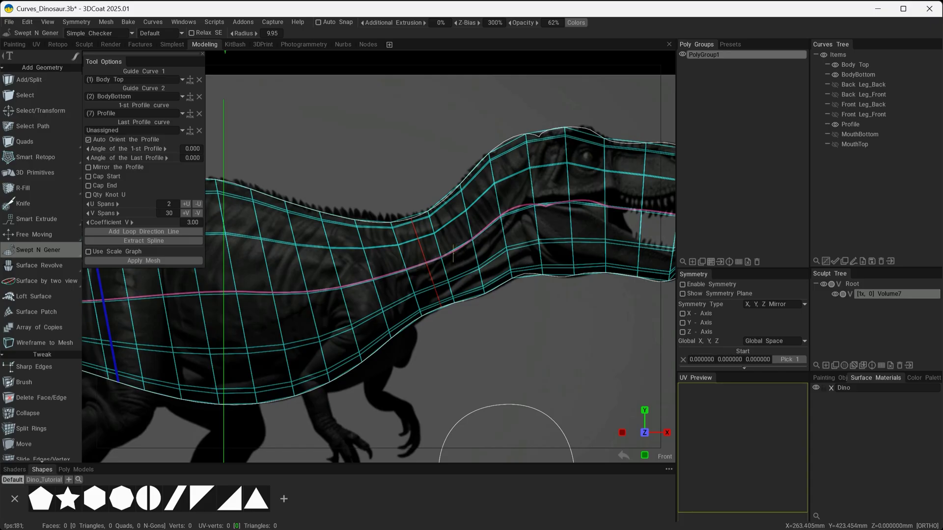
Slide the neck direction line's top end along Body Top and bottom end along BodyBottom.
middle_click_drag(455, 339, 505, 348)
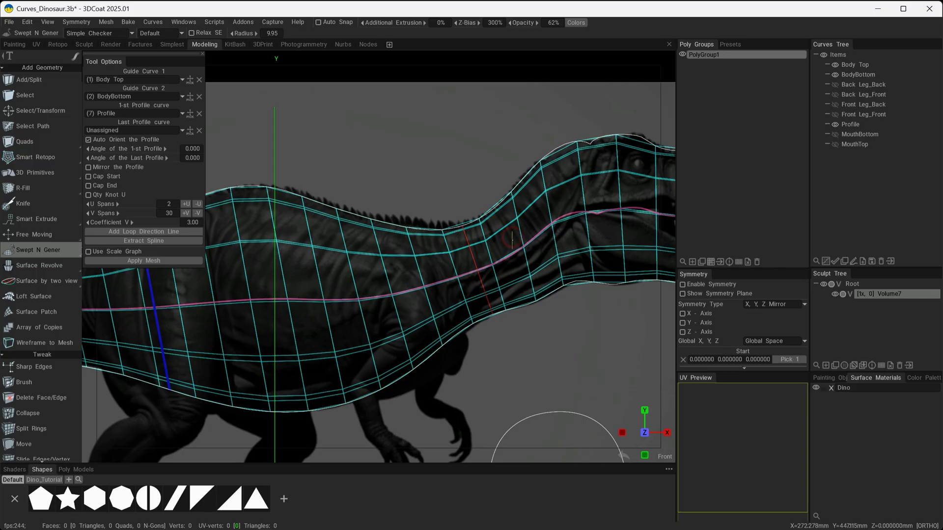
middle_click_drag(385, 385, 552, 316)
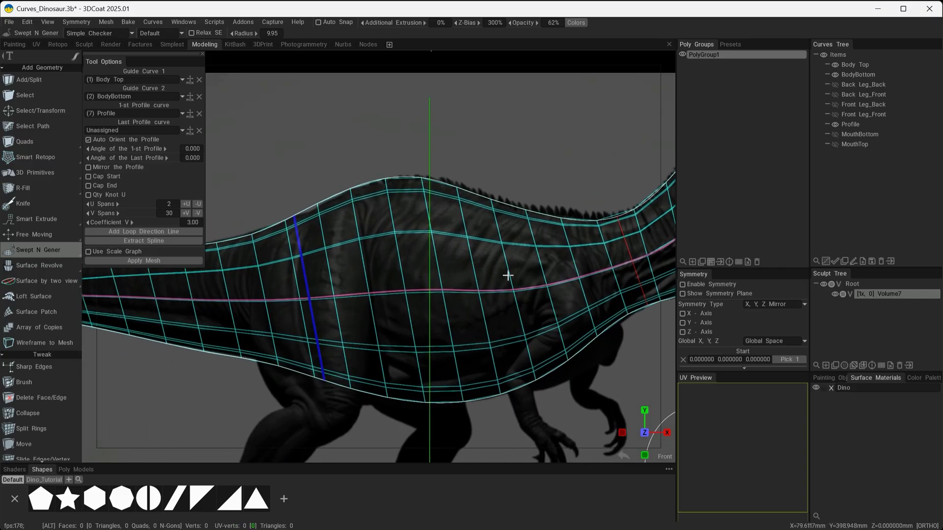
mouse_move(546, 288)
left_mouse_down("alt")
mouse_move(491, 292)
mouse_move(547, 288)
left_mouse_up("alt")
middle_click_drag(563, 293, 448, 309, "alt")
right_click_drag(448, 309, 596, 273, "alt")
middle_click_drag(596, 273, 435, 289, "alt")
right_click_drag(435, 288, 457, 221, "alt")
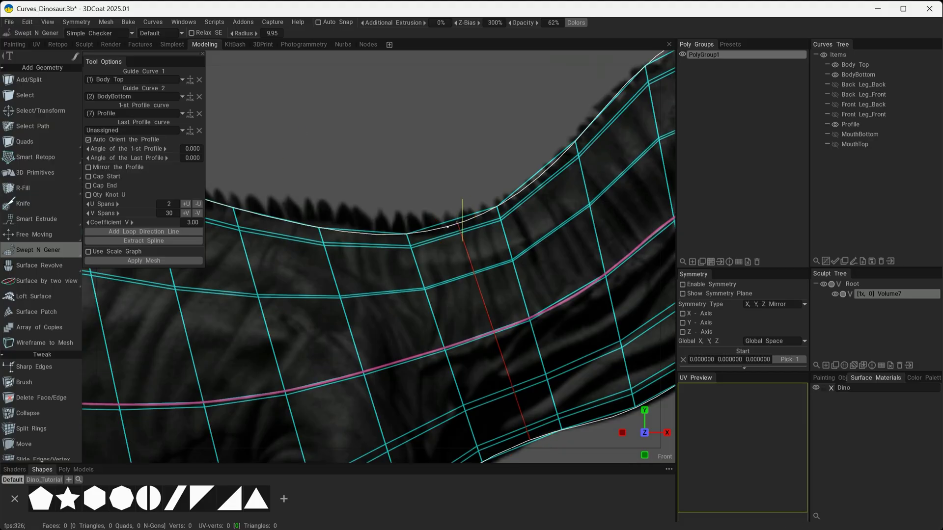
left_click_drag(457, 225, 486, 216)
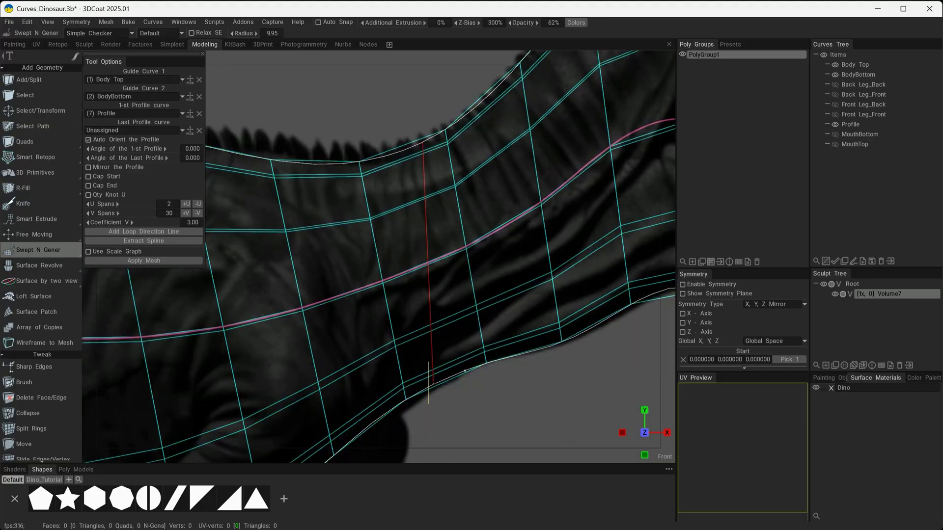
left_click_drag(429, 387, 478, 373)
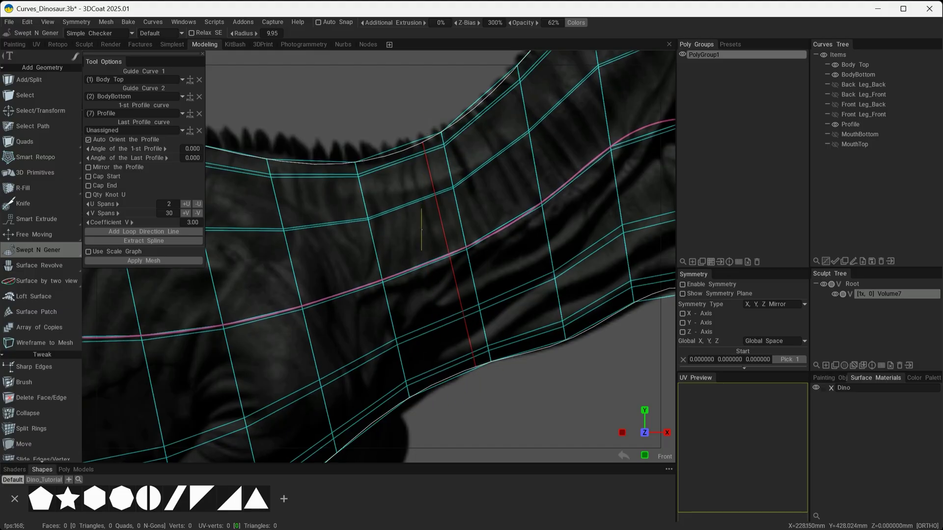
right_click_drag(622, 322, 494, 309, "alt")
middle_click_drag(533, 300, 639, 255, "alt")
right_click_drag(554, 246, 427, 274, "alt")
middle_click_drag(427, 273, 543, 323)
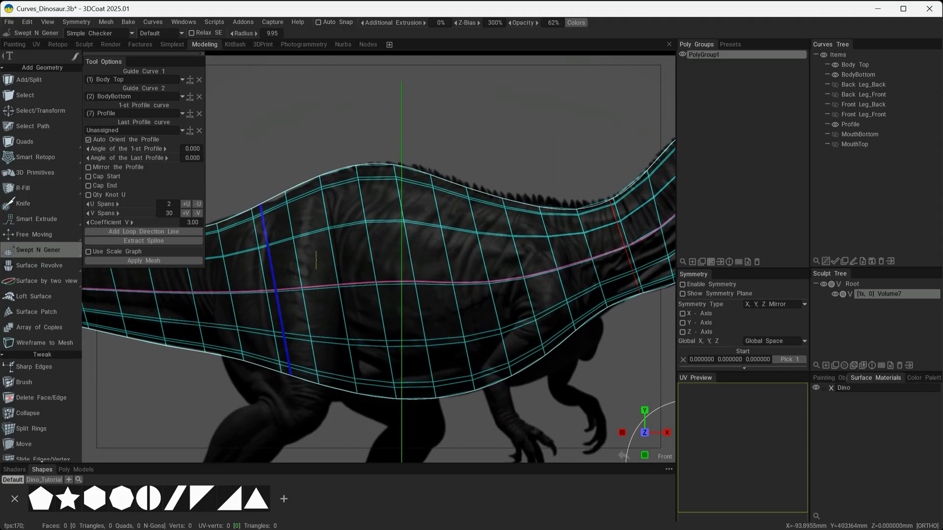
Add a loop direction line across the belly and slide its lower end along BodyBottom.
left_click(435, 281)
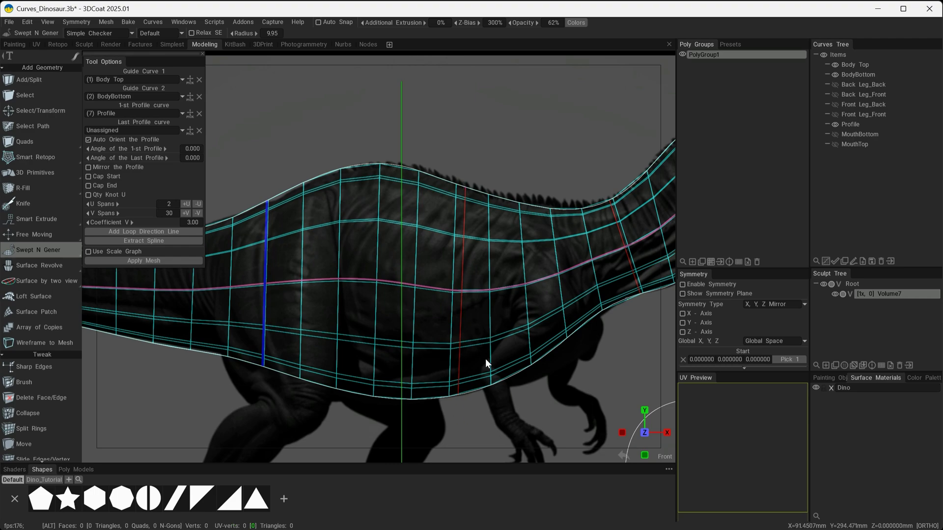
right_click_drag(486, 361, 536, 352)
middle_click_drag(536, 352, 462, 276)
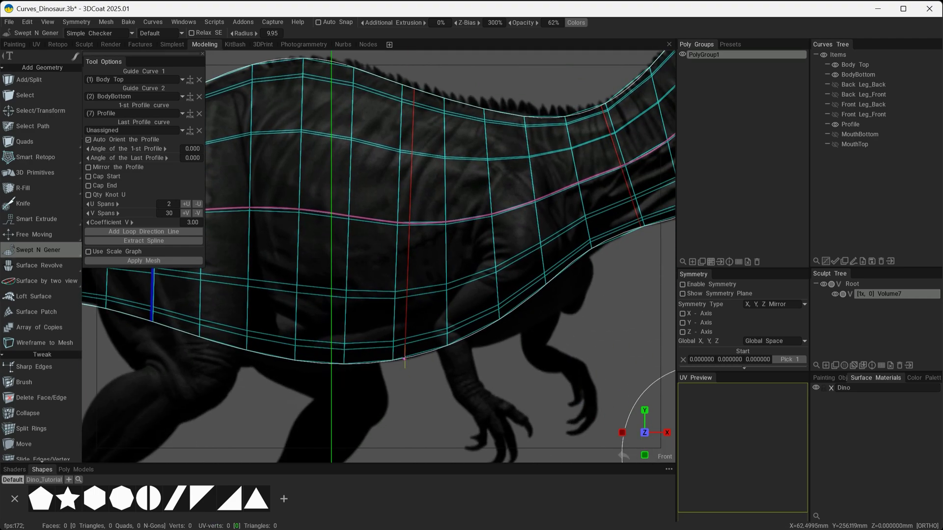
scroll(415, 360, "up", 3)
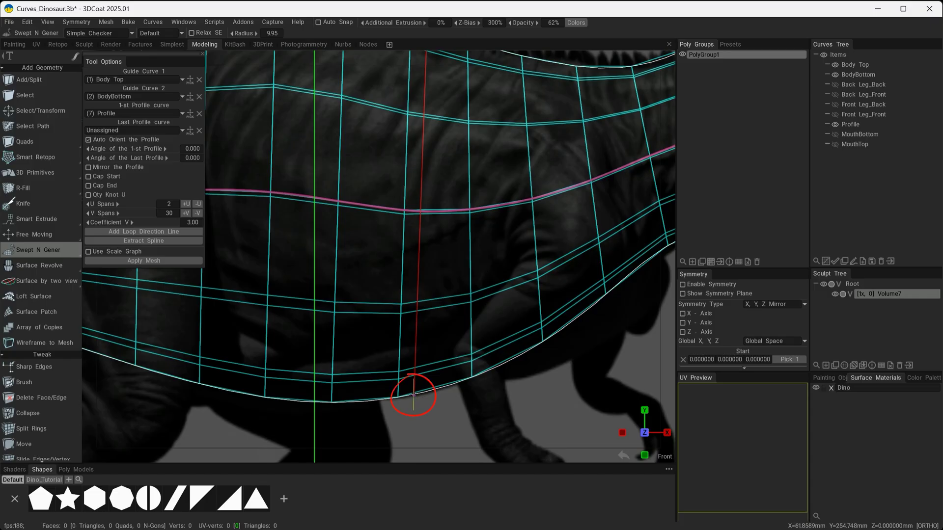
left_click_drag(414, 395, 428, 388)
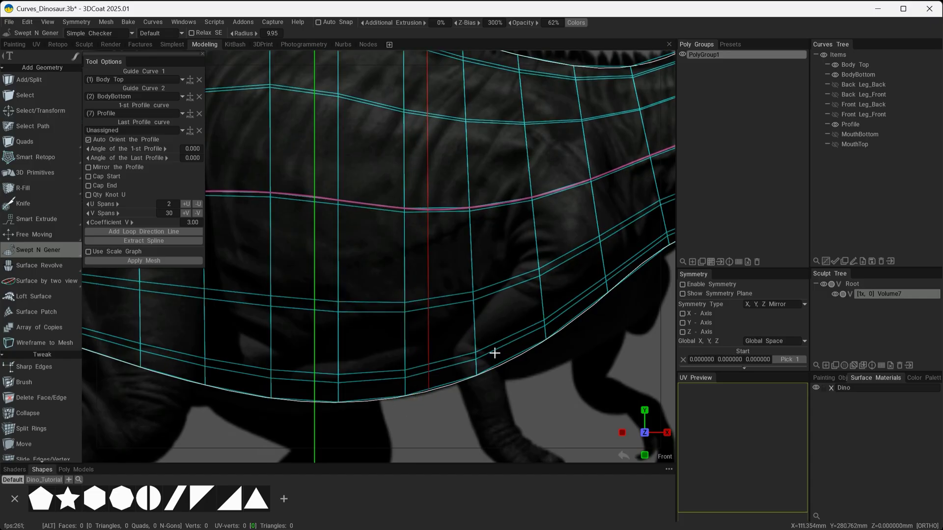
scroll(494, 353, "down", 5)
scroll(294, 255, "up", 3)
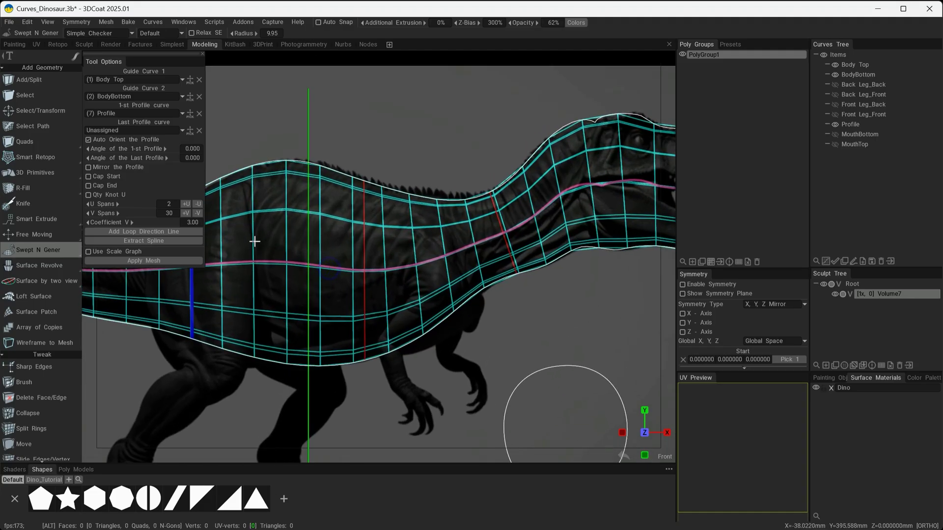
middle_click_drag(521, 203, 355, 236, "alt")
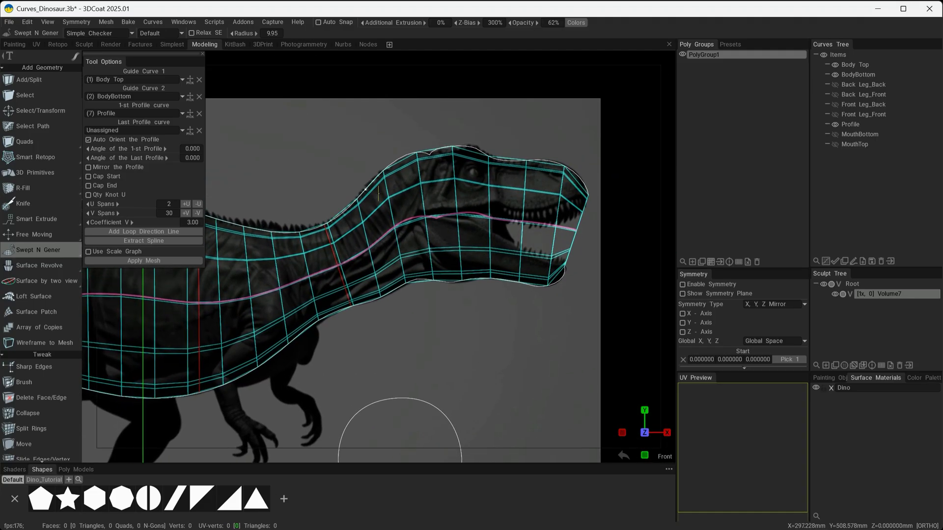
right_click_drag(490, 280, 523, 304, "alt")
middle_click_drag(601, 300, 461, 317, "alt")
scroll(434, 273, "up", 4)
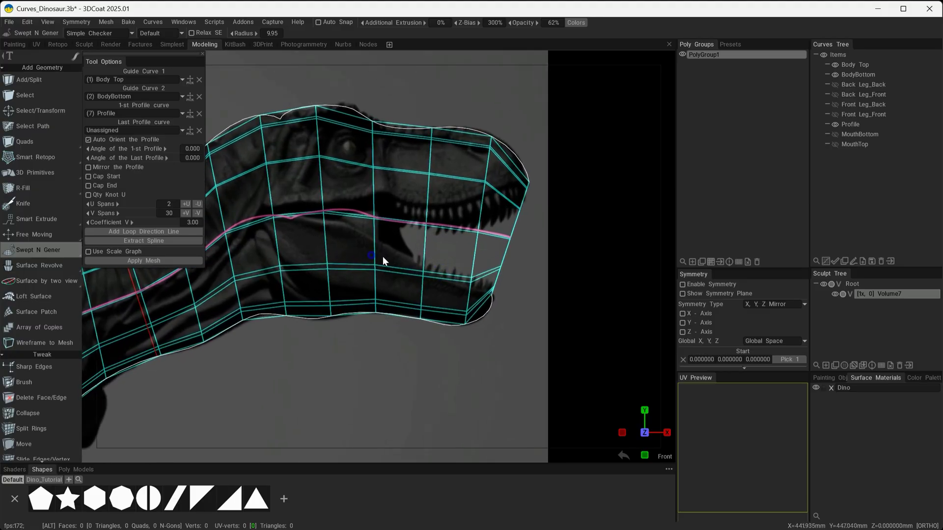
Add split loops on the Profile curve through the head and near the snout.
middle_click_drag(426, 277, 572, 294)
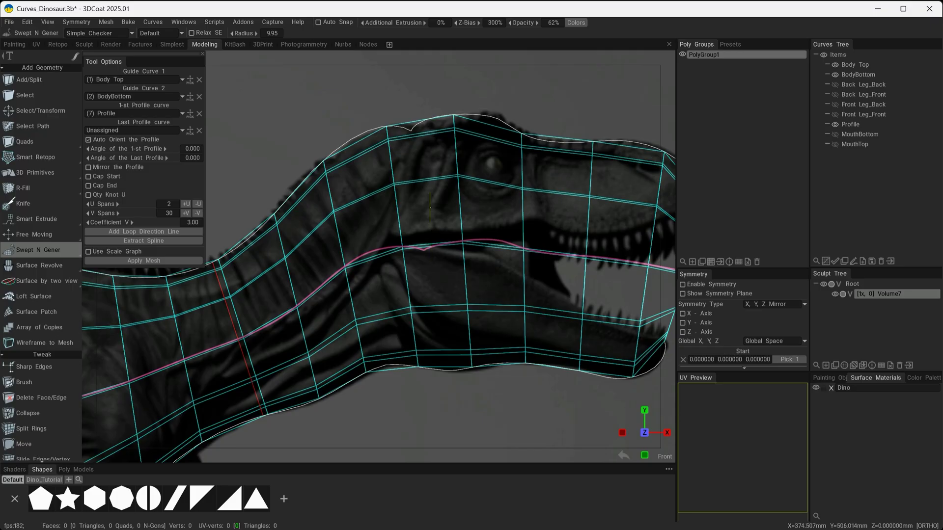
left_click(432, 247)
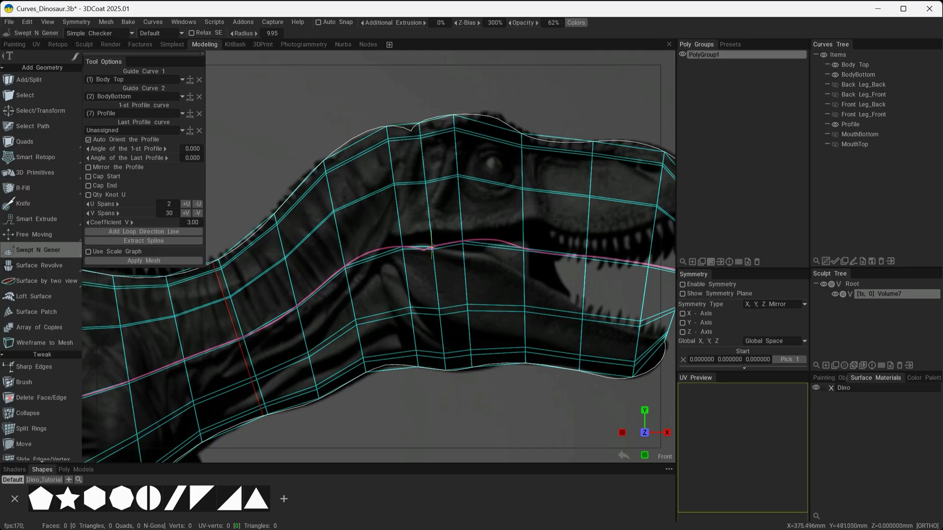
left_click_drag(431, 246, 434, 244)
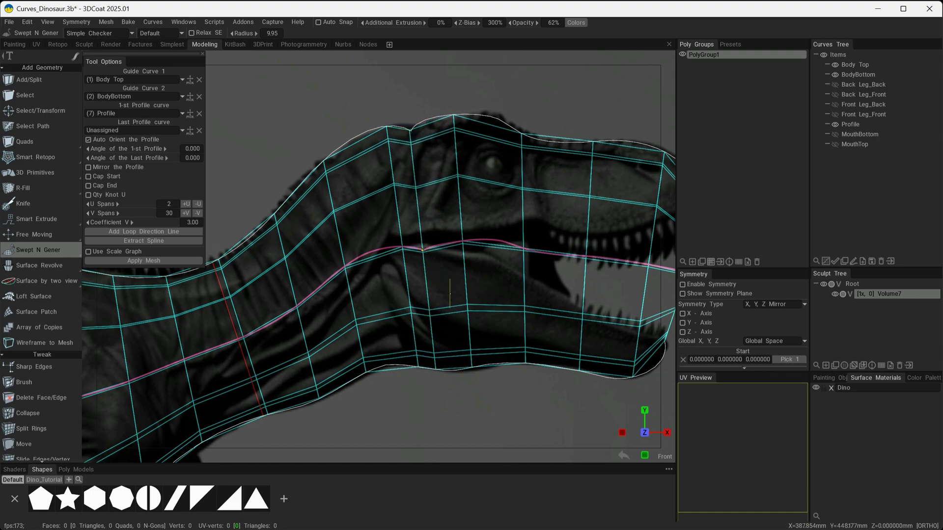
middle_click_drag(551, 329, 452, 305)
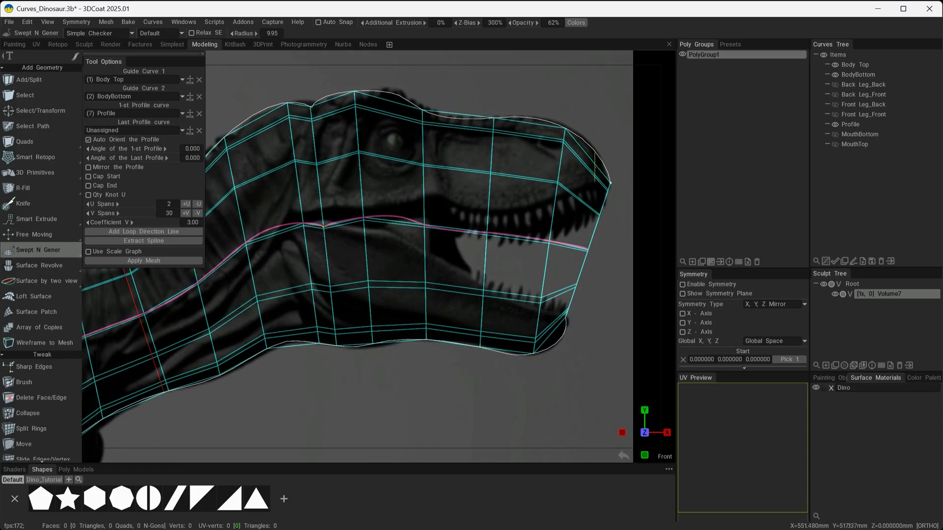
middle_click_drag(612, 284, 479, 273)
right_click_drag(480, 273, 526, 230)
left_click(476, 132)
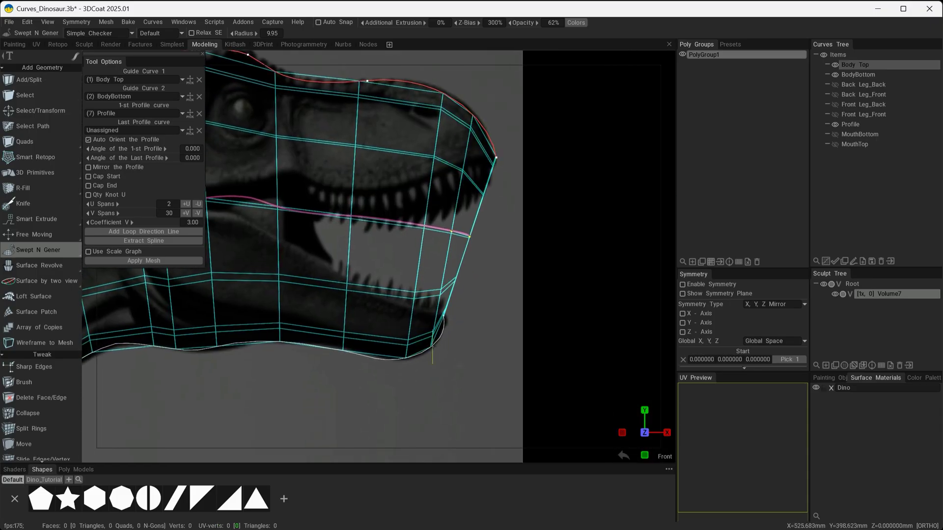
scroll(395, 239, "down", 1)
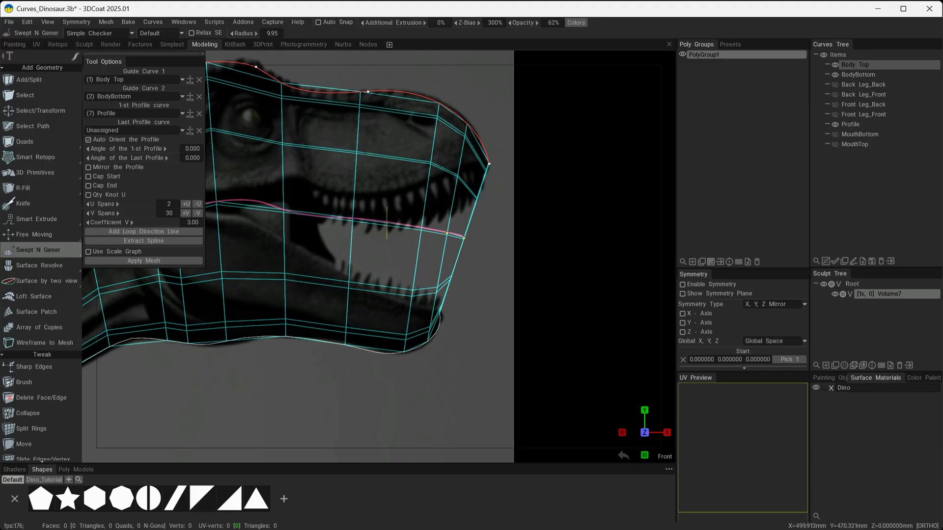
Insert four more vertical loop splits across the head along the profile curve.
left_click(386, 223)
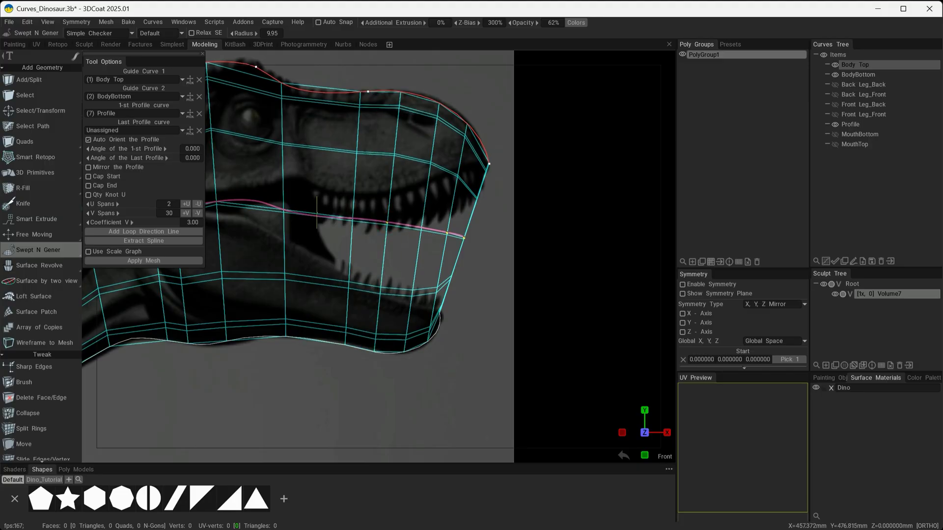
left_click(314, 214)
middle_click_drag(374, 309, 525, 343)
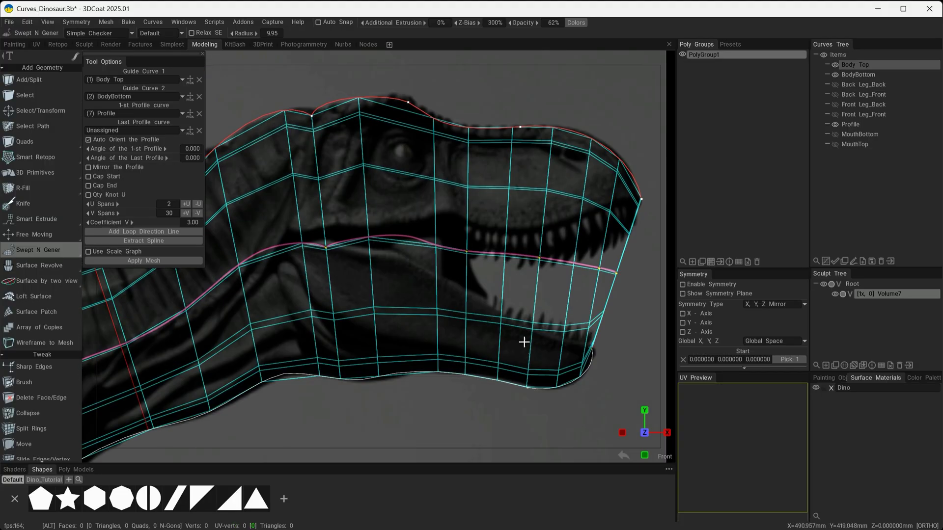
left_click(402, 237)
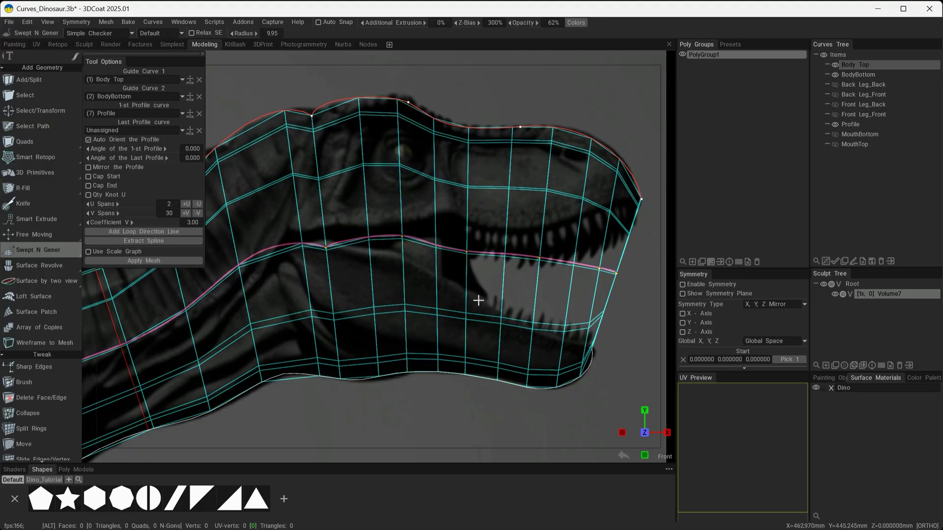
right_click_drag(478, 299, 339, 278, "alt")
middle_click_drag(340, 278, 458, 279, "alt")
right_click_drag(458, 279, 498, 329, "alt")
middle_click_drag(528, 297, 432, 287, "alt")
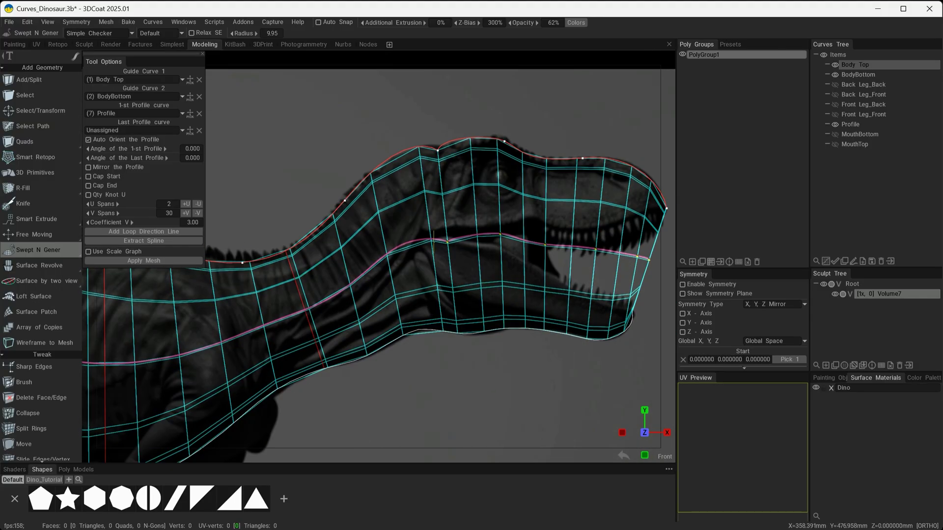
left_click(409, 238)
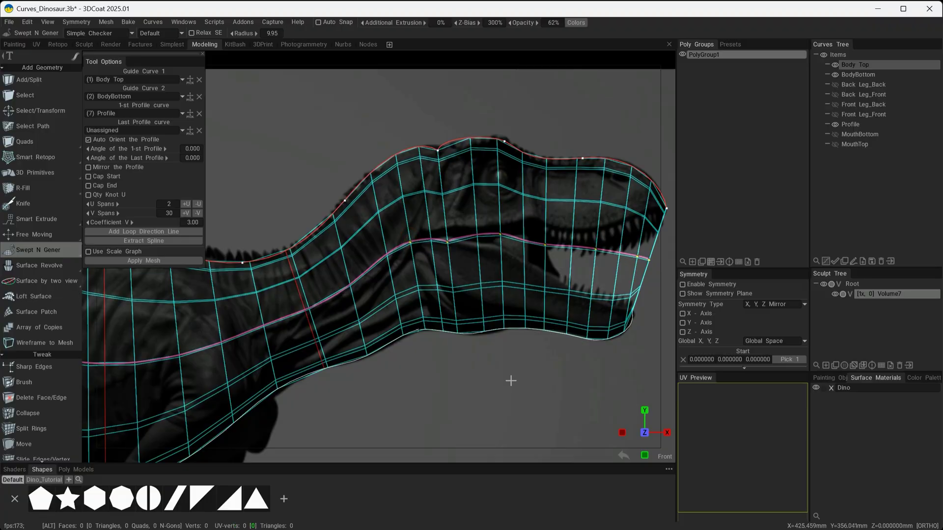
right_click_drag(509, 382, 382, 392, "alt")
middle_click_drag(382, 391, 466, 387, "alt")
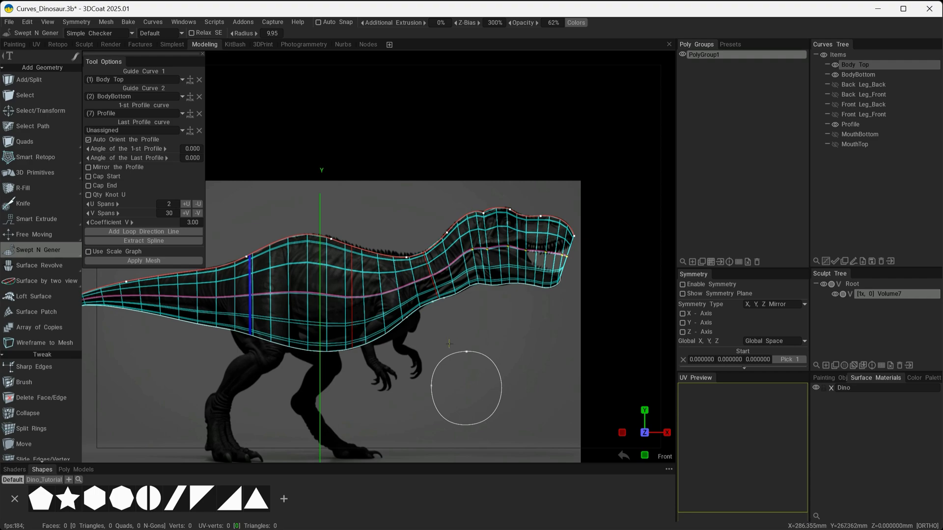
Apply the swept preview as a 432-quad, 444-vertex mesh and look it over.
middle_click_drag(449, 344, 502, 362, "alt")
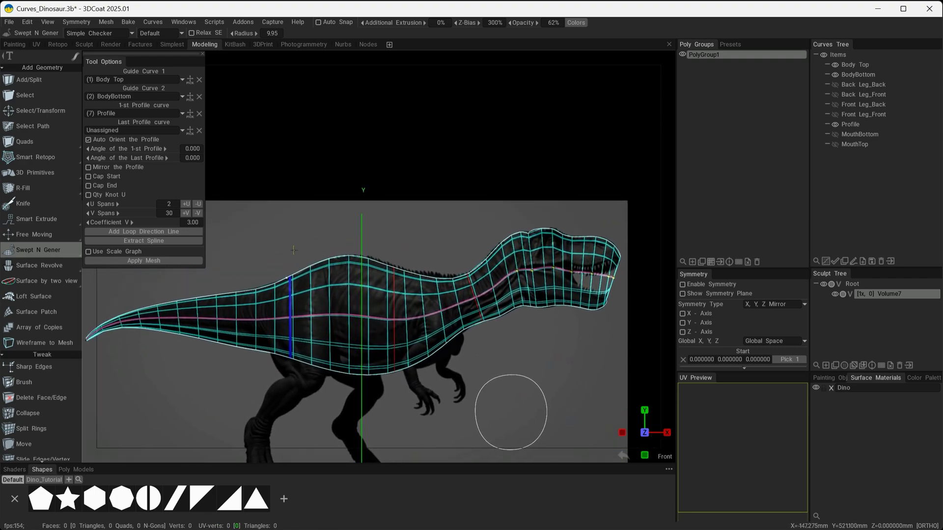
left_click(138, 262)
left_click_drag(275, 309, 436, 337, "alt")
middle_click_drag(570, 375, 557, 363, "alt")
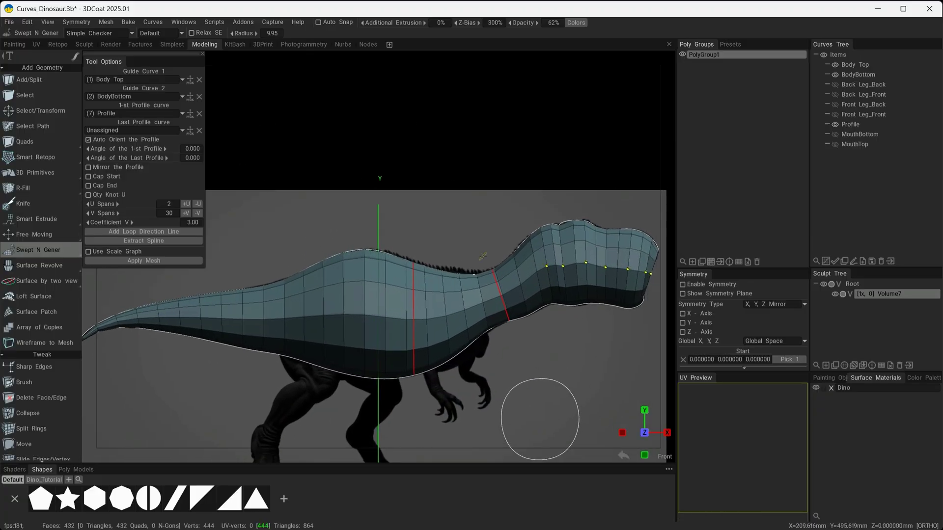